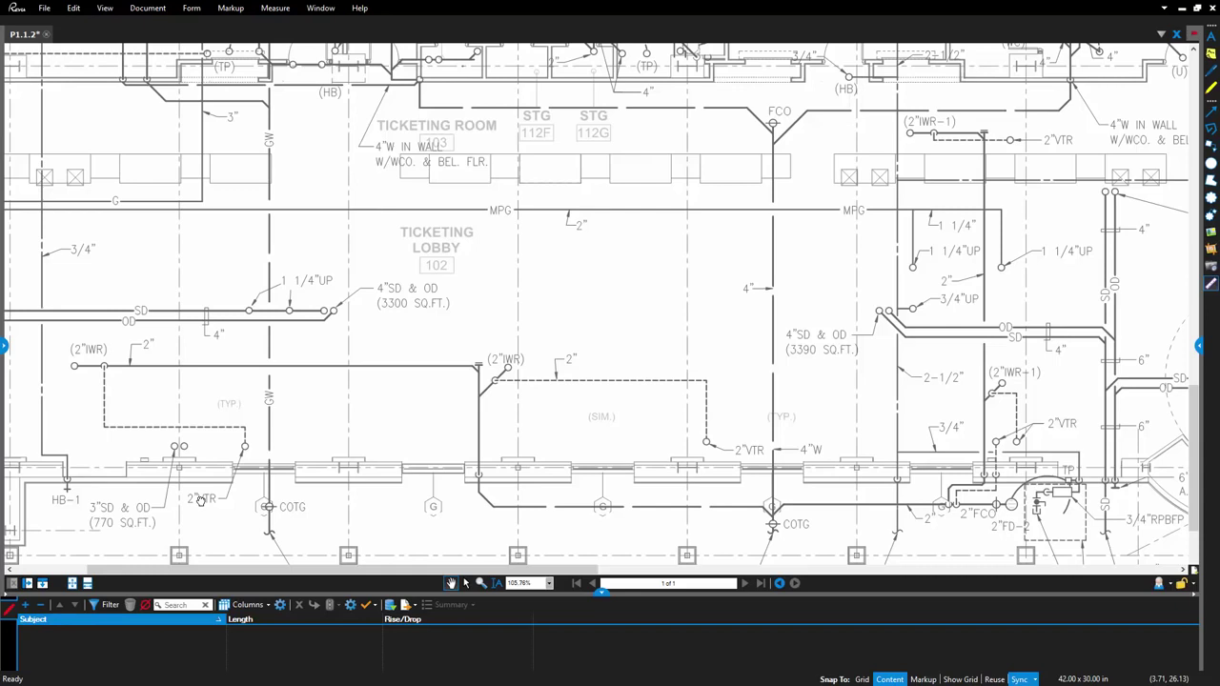
# Step: Start a Polylength measurement at the 4"W in wall pipe and trace its corners down to the COTG
pyautogui.click(274, 10)
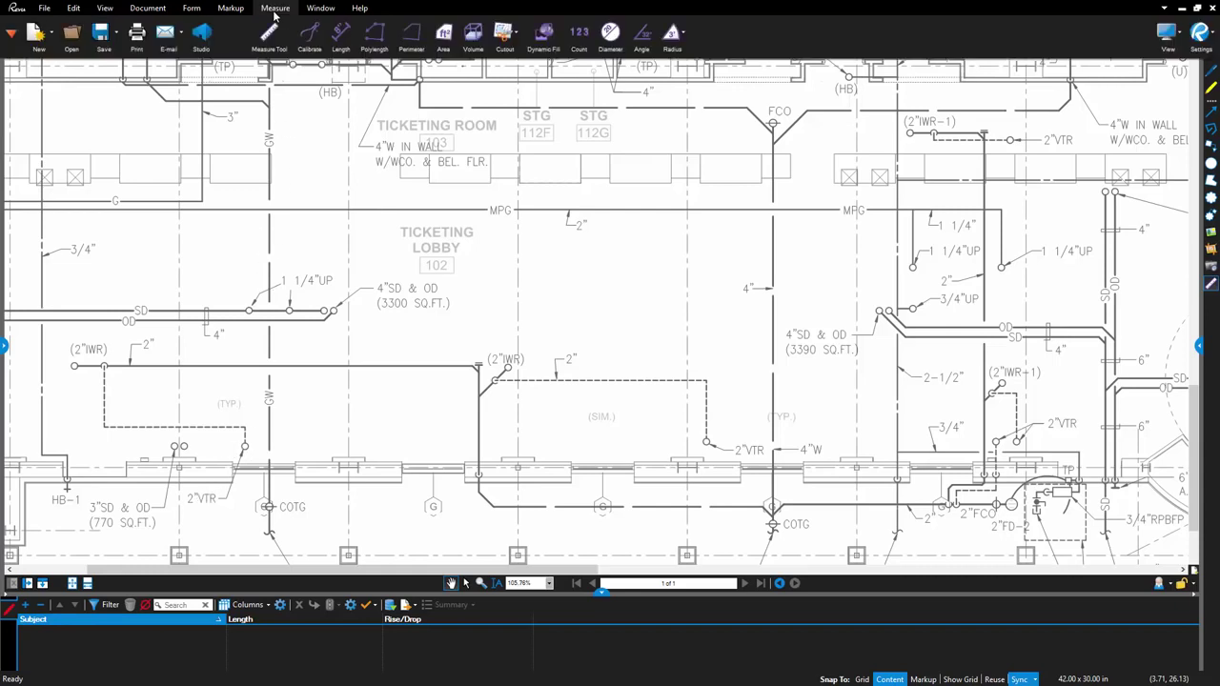
pyautogui.click(310, 31)
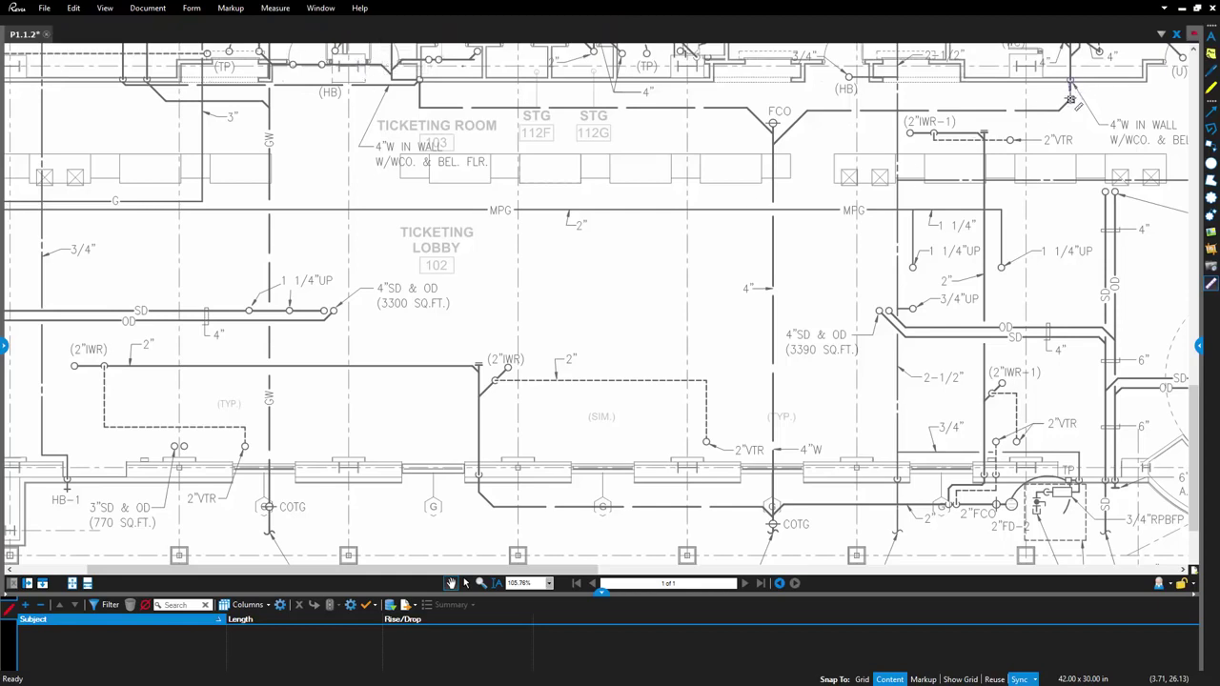
pyautogui.click(1057, 111)
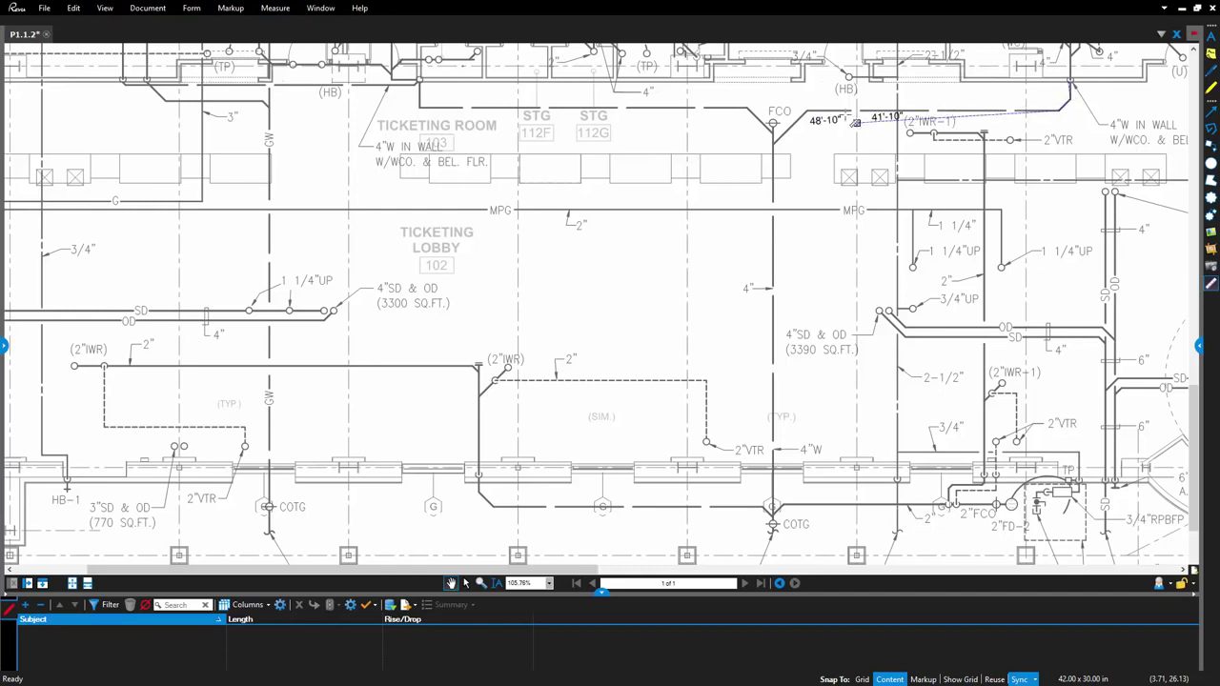
pyautogui.click(805, 110)
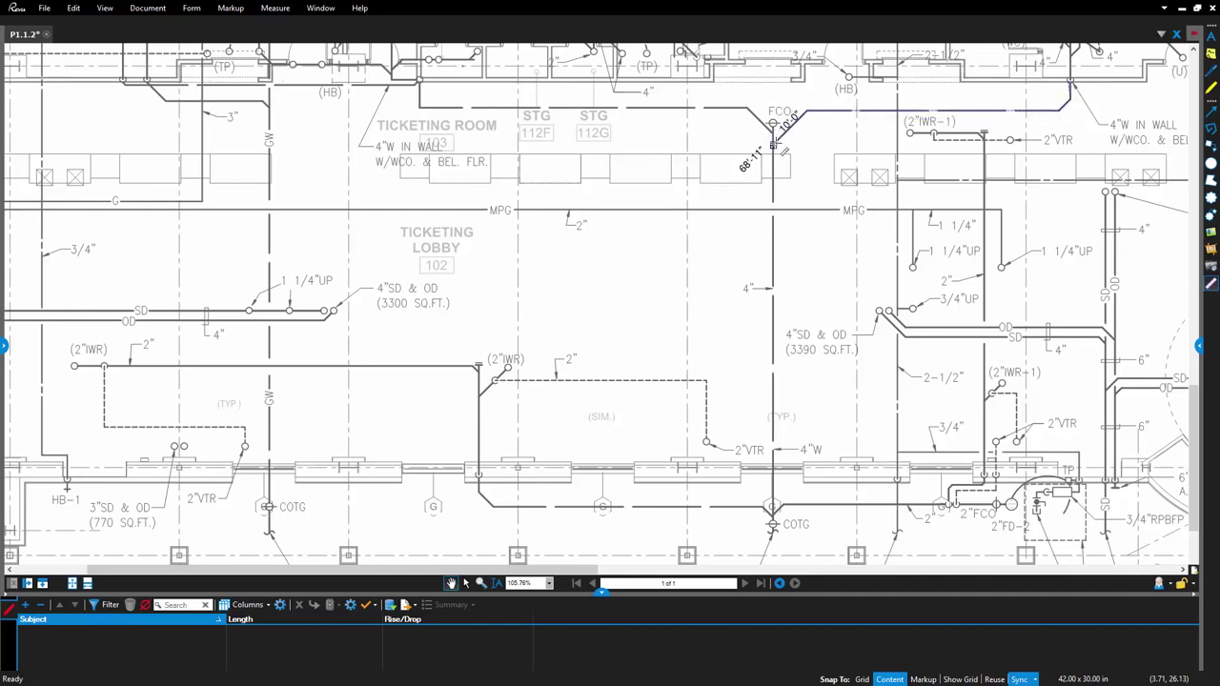
pyautogui.click(773, 143)
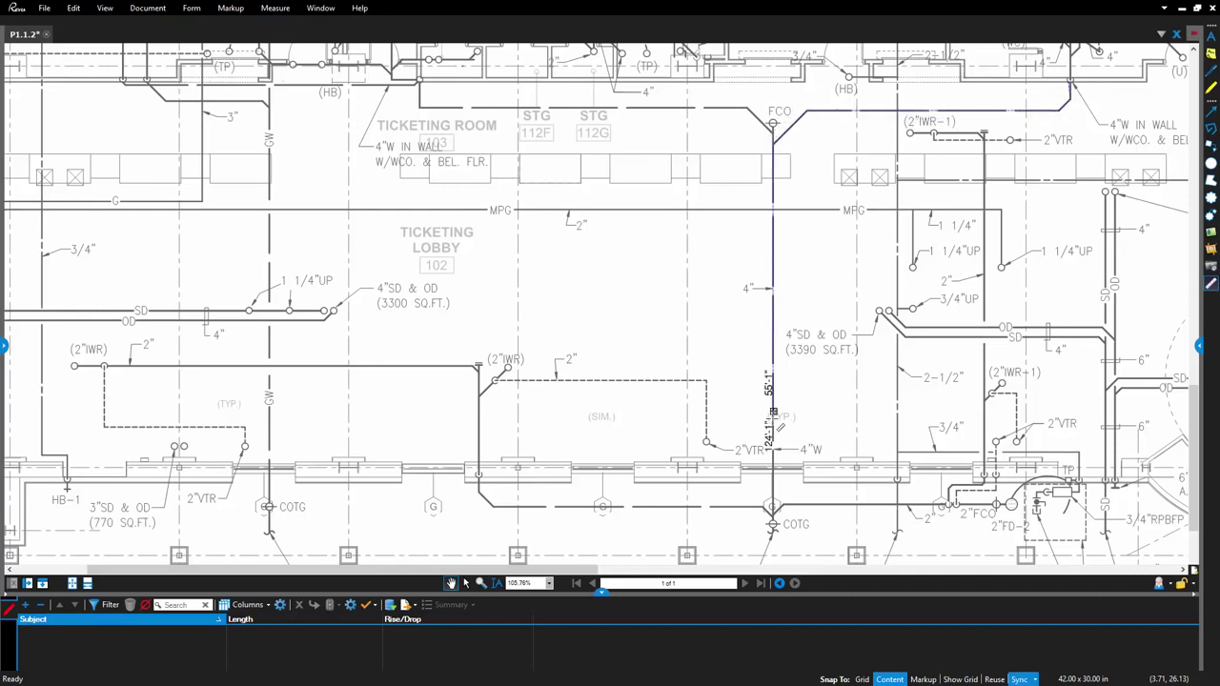
pyautogui.click(771, 506)
# Step: Continue the run up to the 2"IWR, finish it at 318'-7", and adjust the lower bend point
pyautogui.click(491, 506)
pyautogui.click(478, 494)
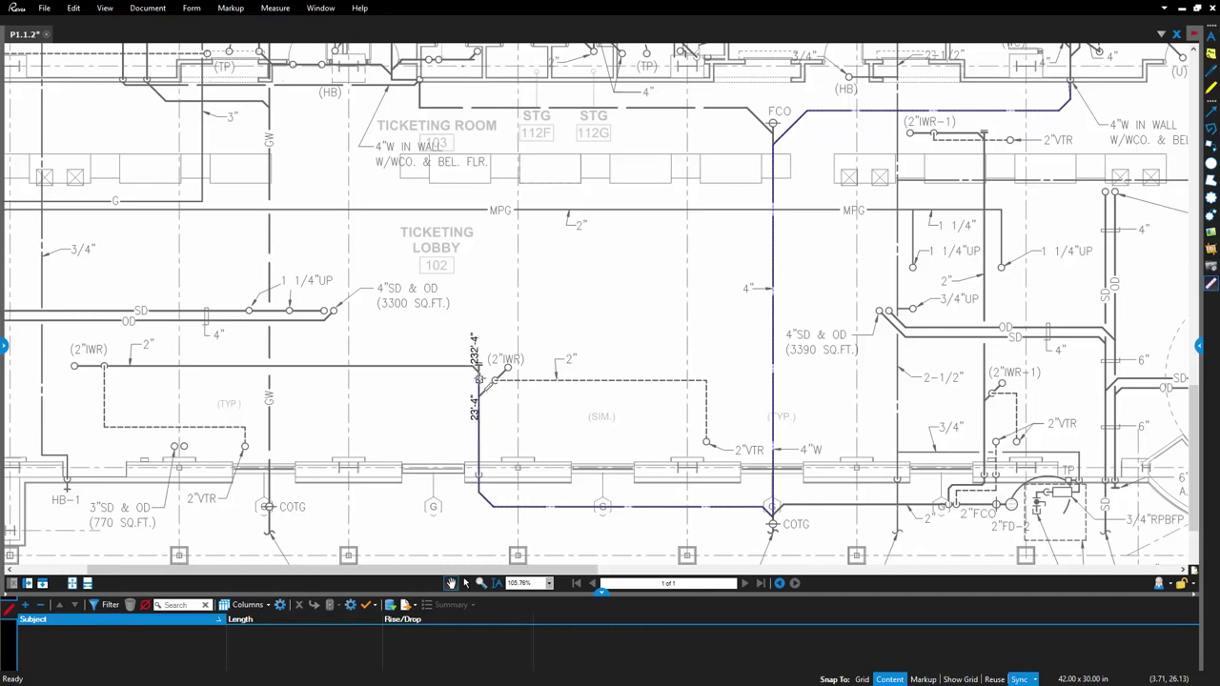
pyautogui.click(477, 366)
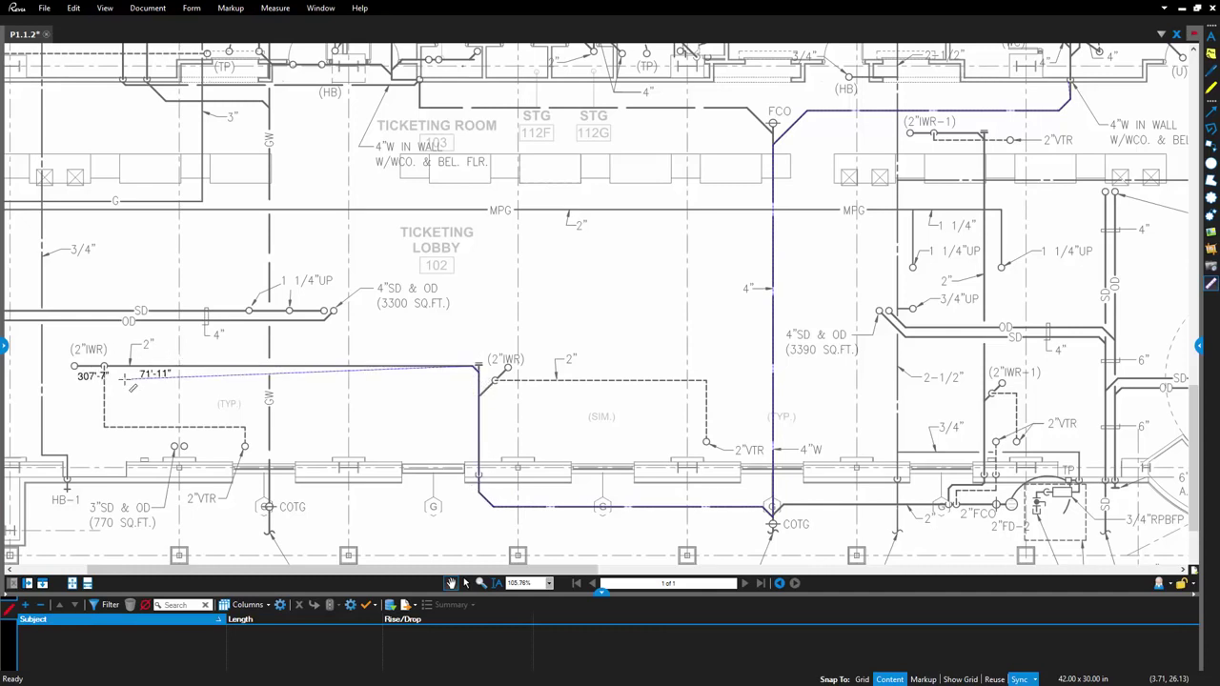
pyautogui.doubleClick(72, 366)
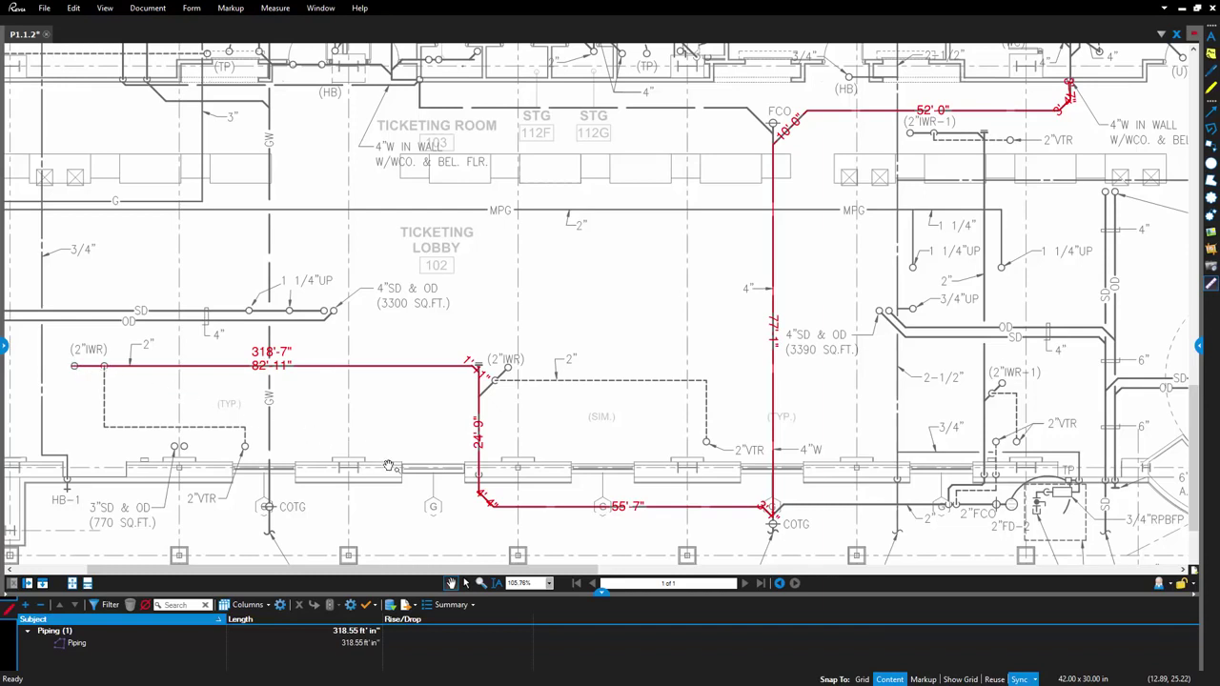
pyautogui.click(481, 497)
pyautogui.moveTo(481, 498)
pyautogui.mouseDown()
pyautogui.moveTo(439, 517)
pyautogui.moveTo(479, 494)
pyautogui.mouseUp()
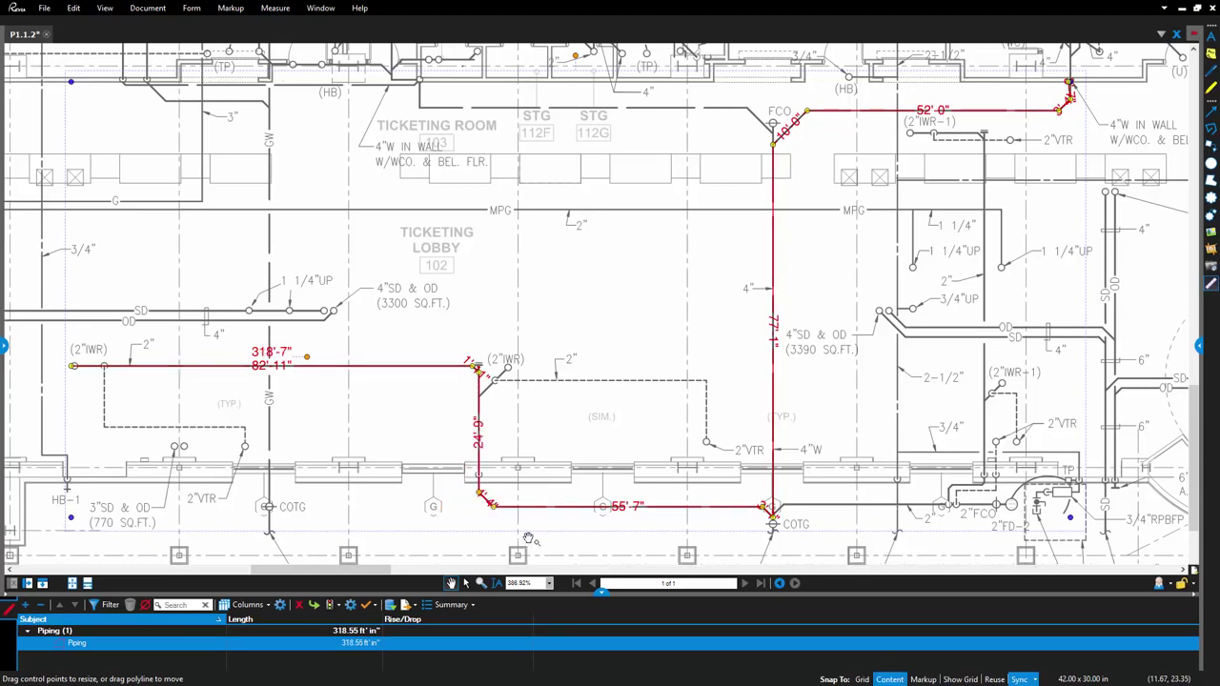
# Step: In Properties, keep Show Segment Values on and align the segment lengths horizontally
pyautogui.click(1200, 347)
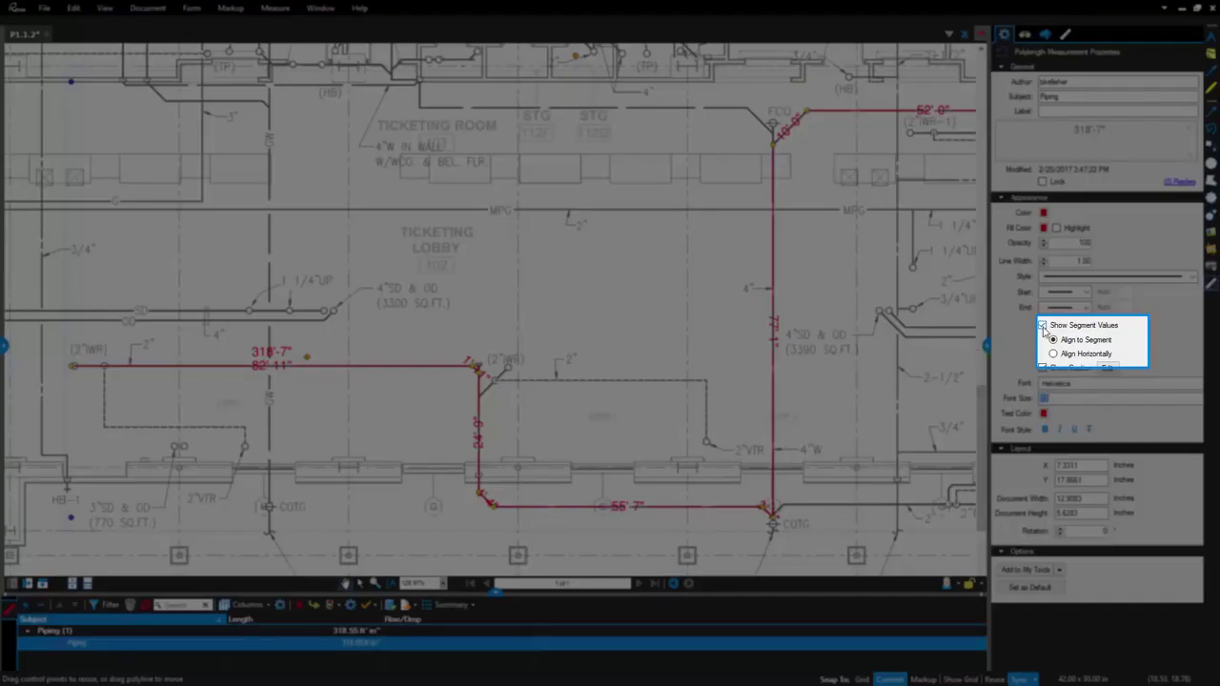
pyautogui.click(1043, 325)
pyautogui.click(1043, 326)
pyautogui.click(1053, 354)
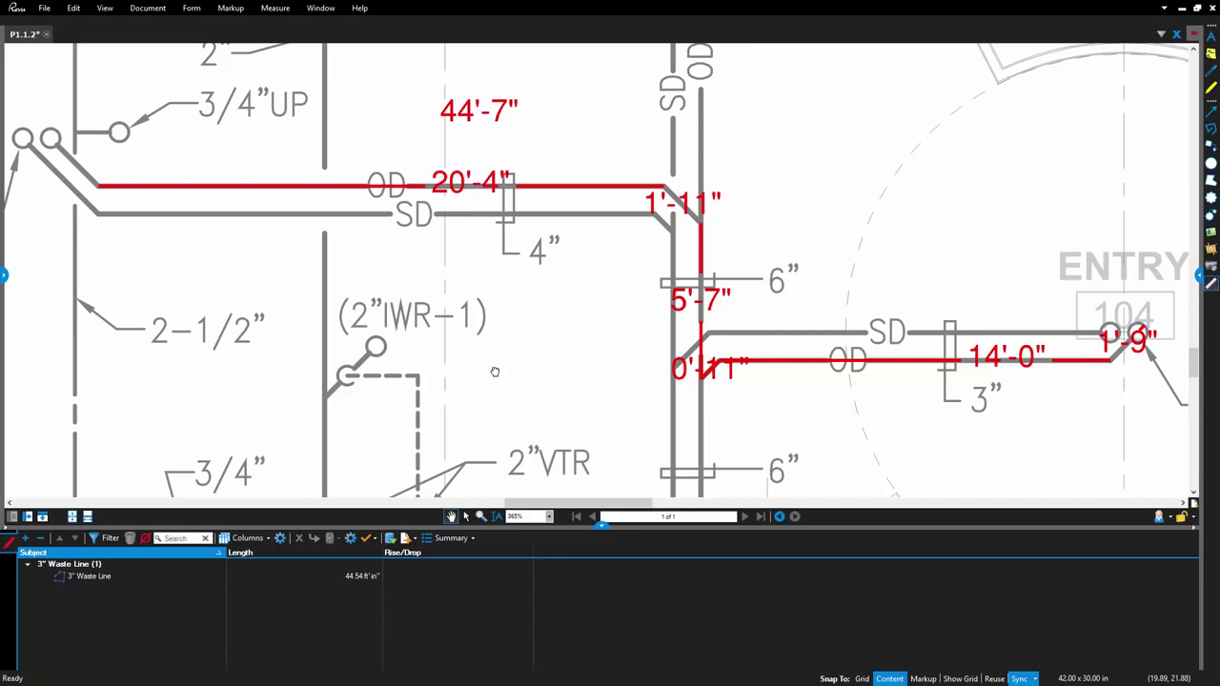
pyautogui.click(627, 193)
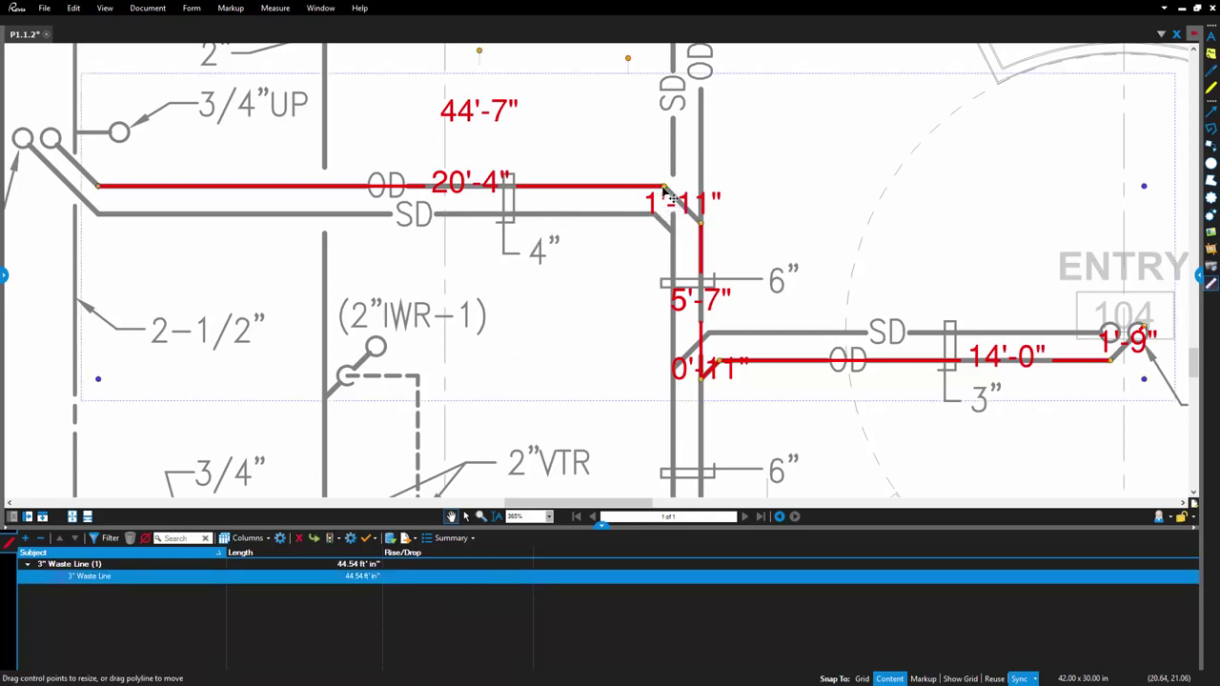
pyautogui.rightClick(665, 190)
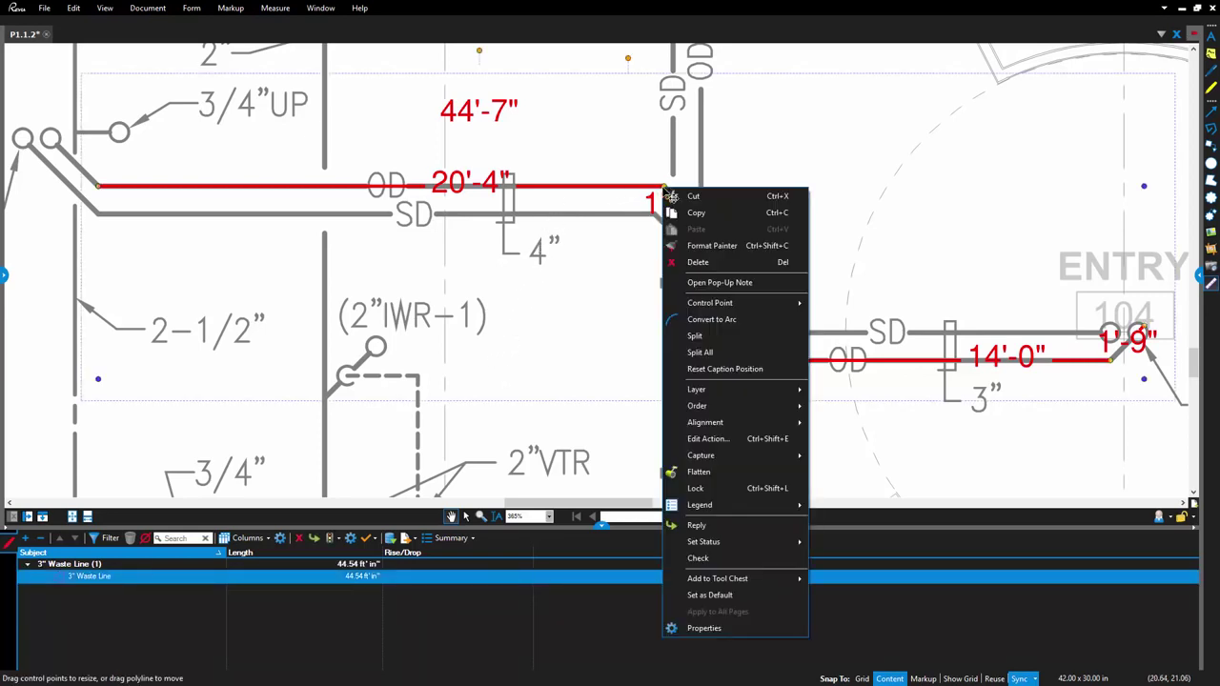
pyautogui.click(696, 337)
pyautogui.click(1209, 284)
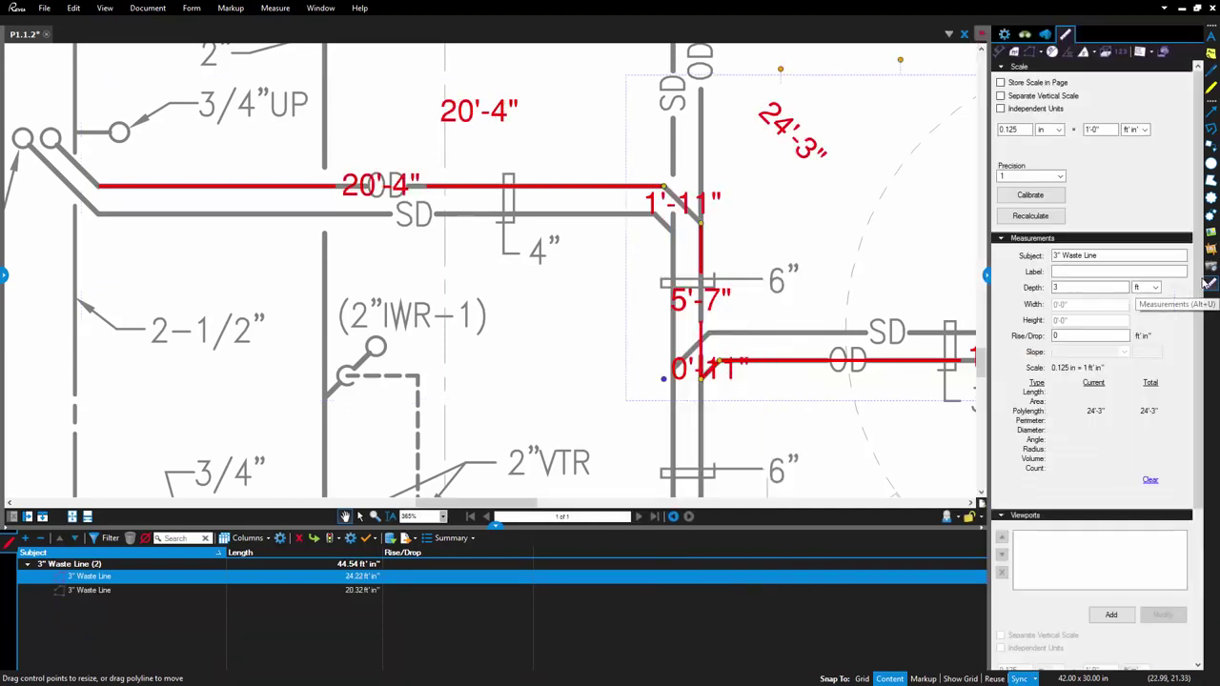
pyautogui.click(1003, 35)
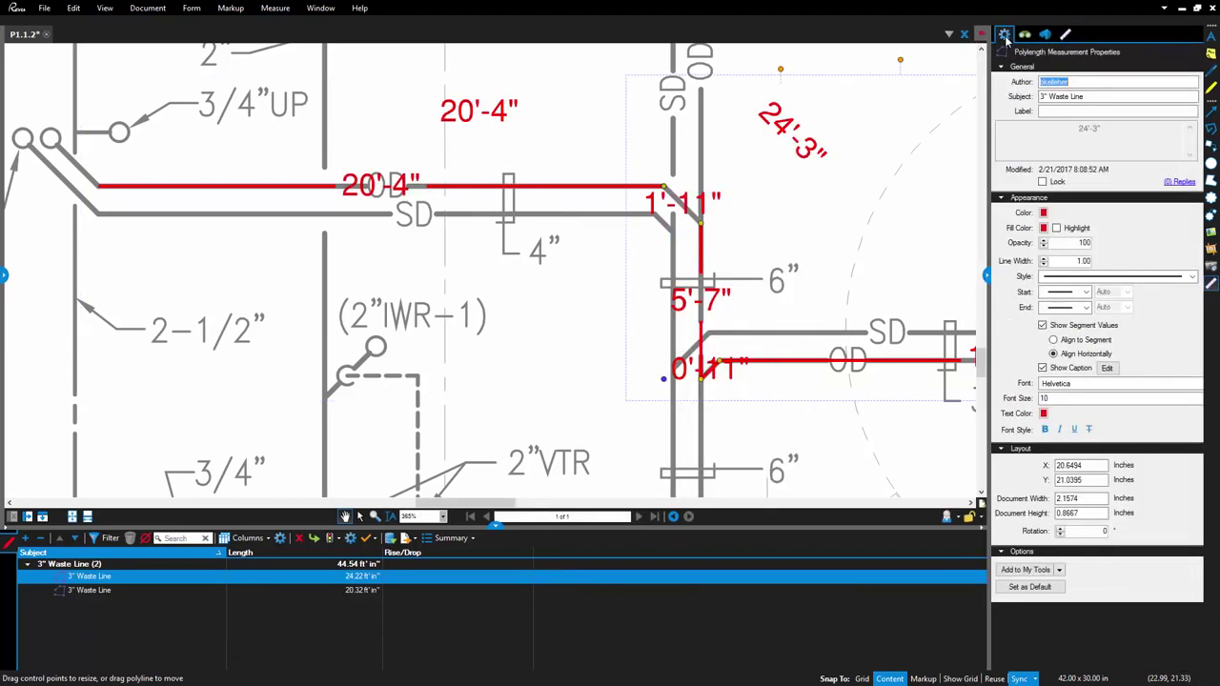
pyautogui.doubleClick(1042, 97)
pyautogui.write('2')
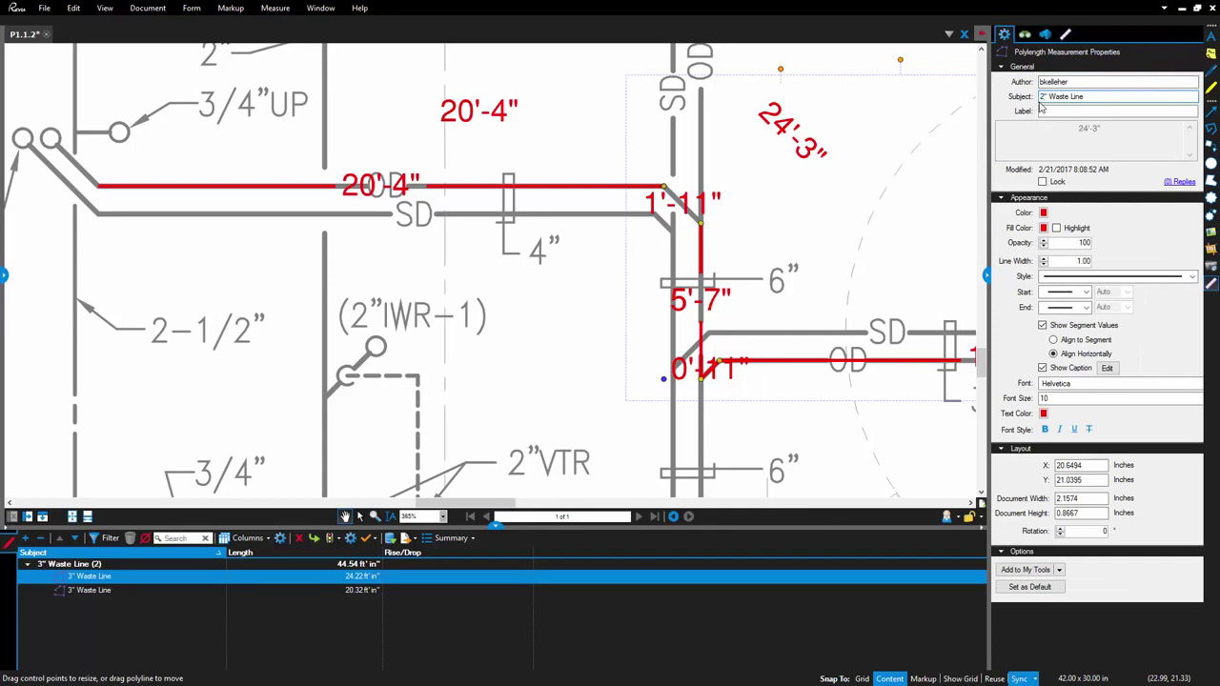
pyautogui.press('Return')
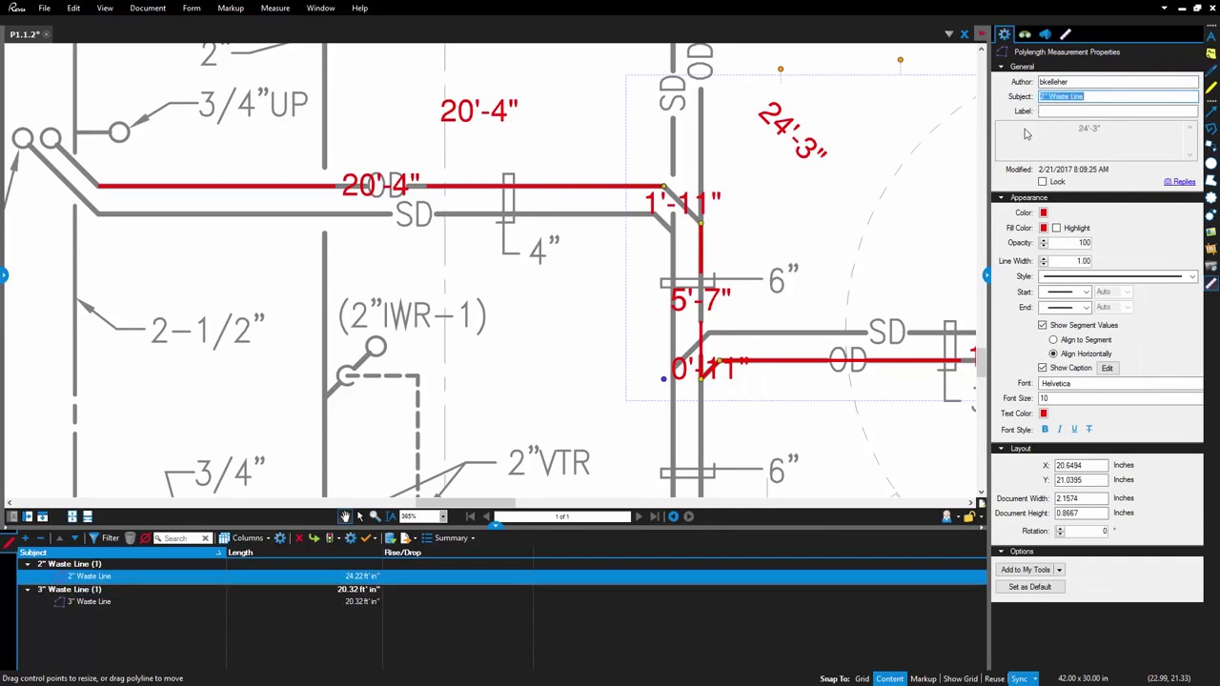
pyautogui.click(988, 276)
pyautogui.click(595, 427)
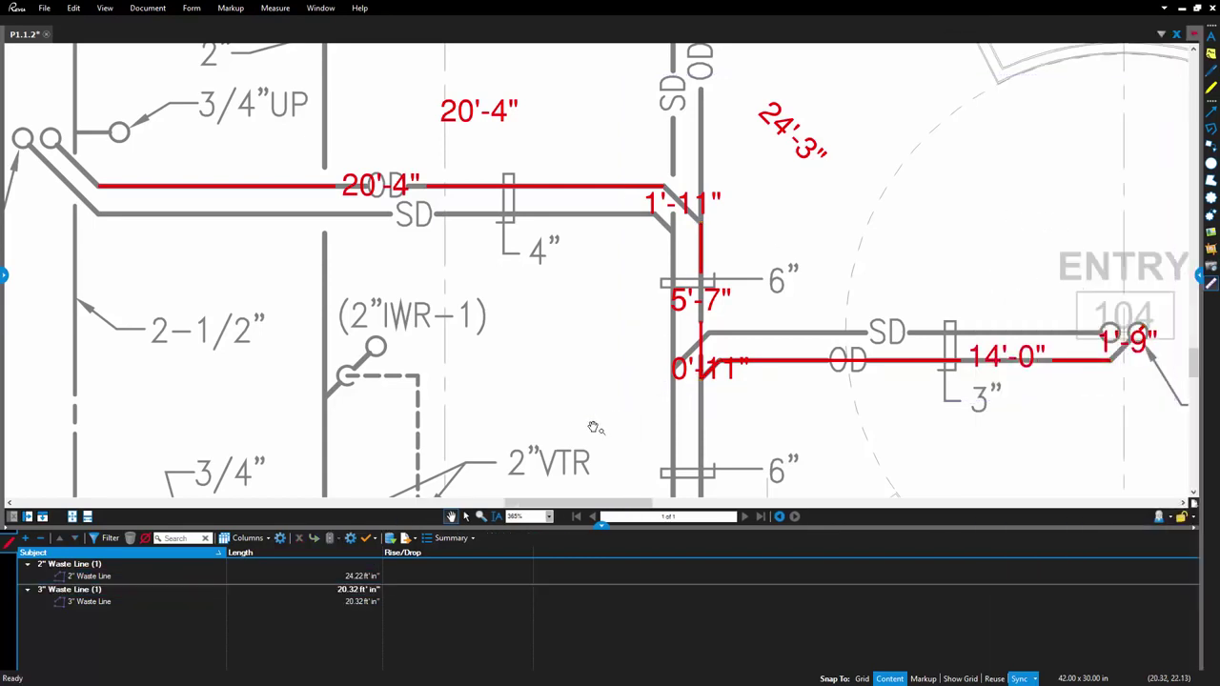
pyautogui.hotkey('ctrl', 'z')
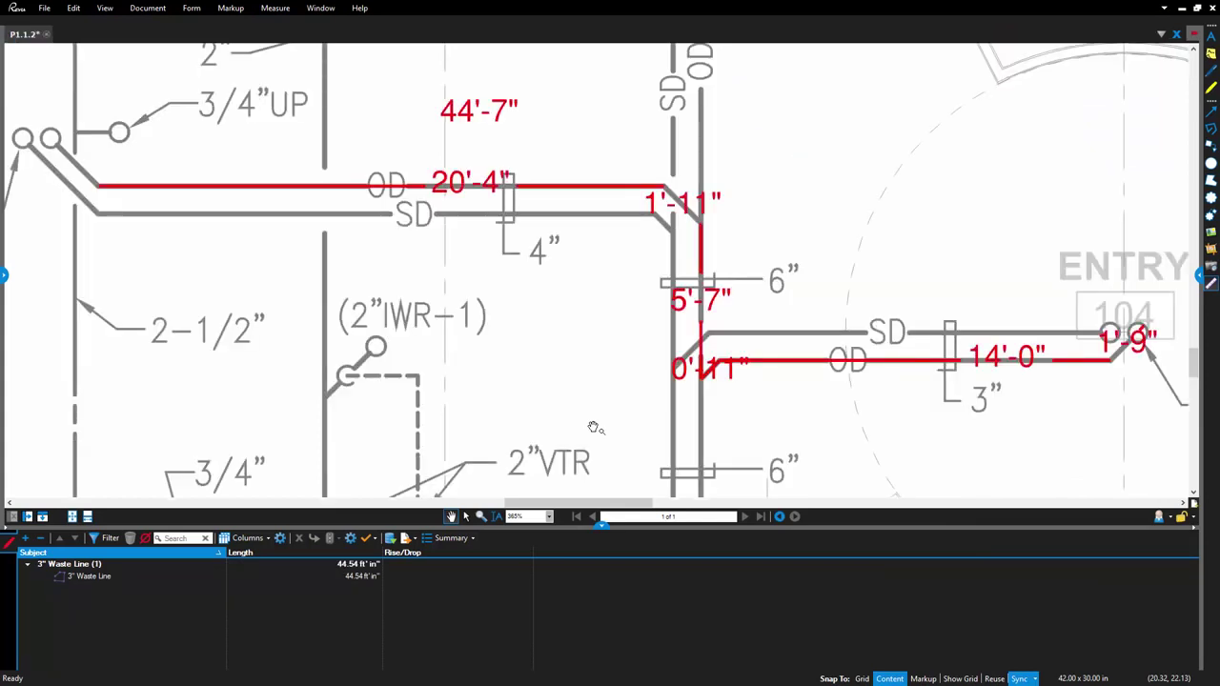
pyautogui.click(702, 259)
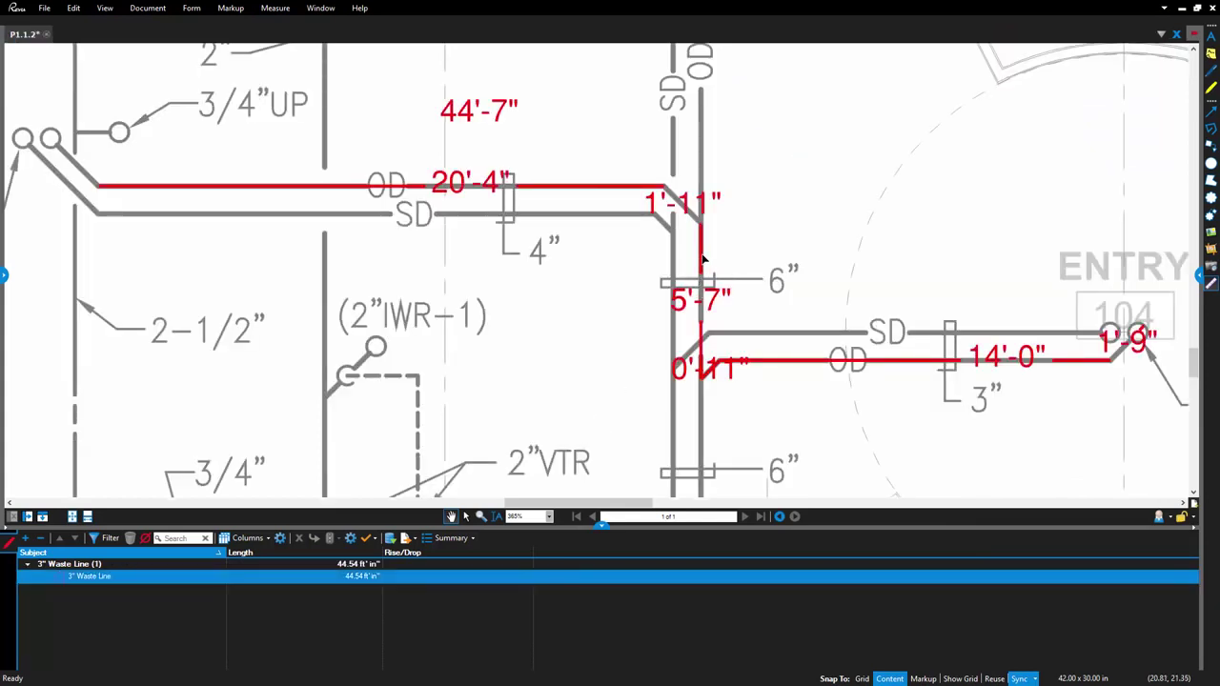
pyautogui.rightClick(703, 258)
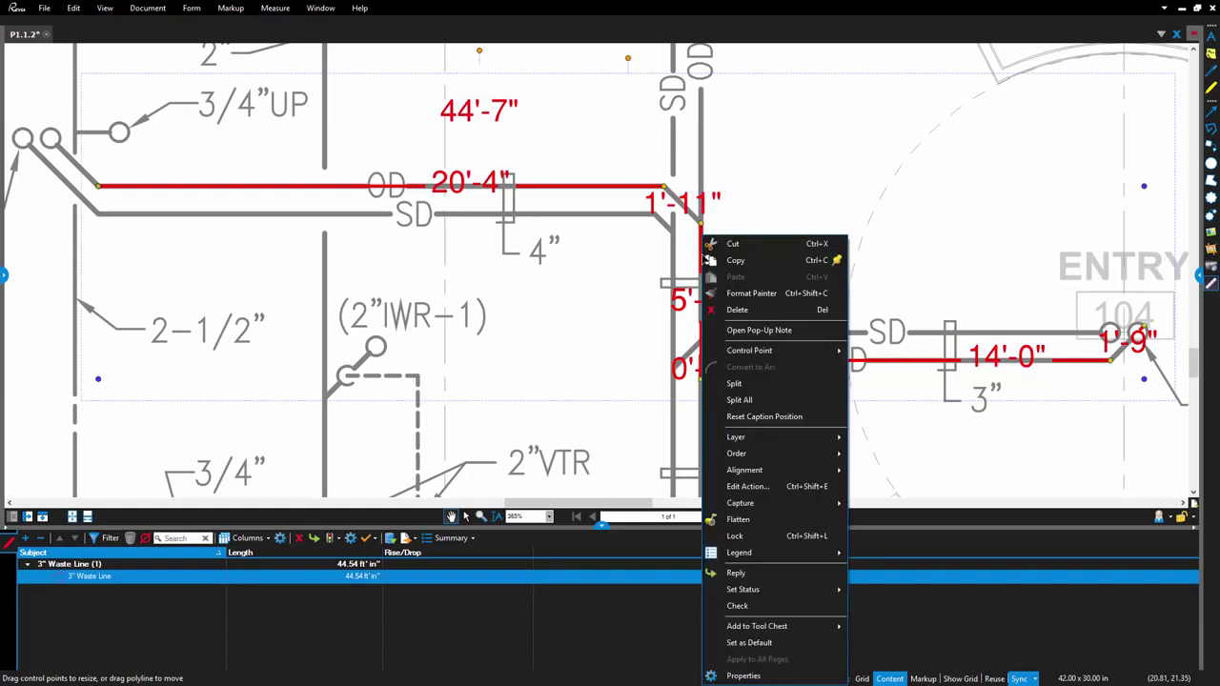
pyautogui.click(766, 394)
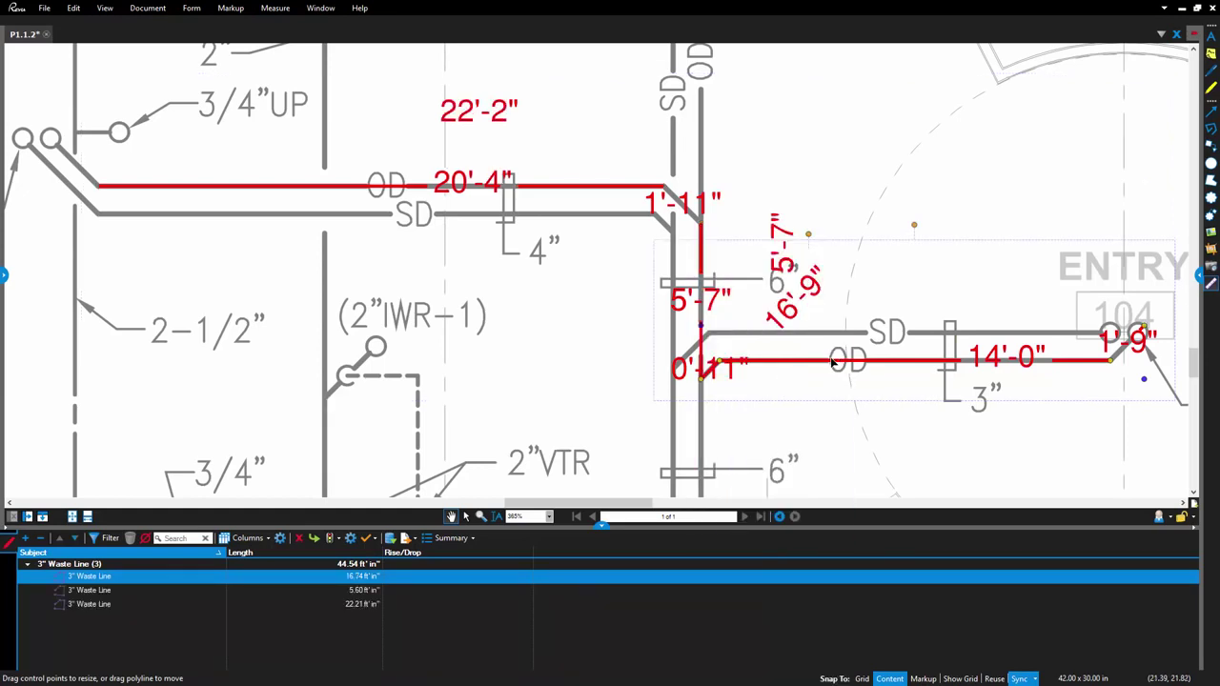
pyautogui.click(703, 233)
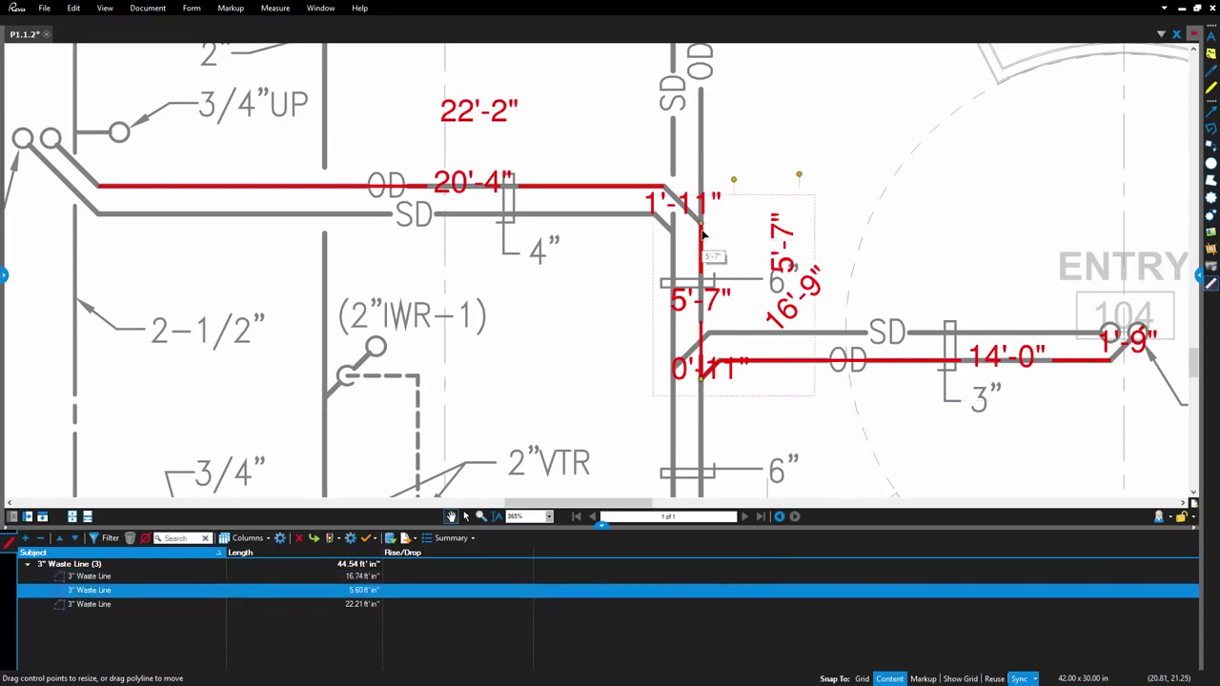
pyautogui.click(584, 191)
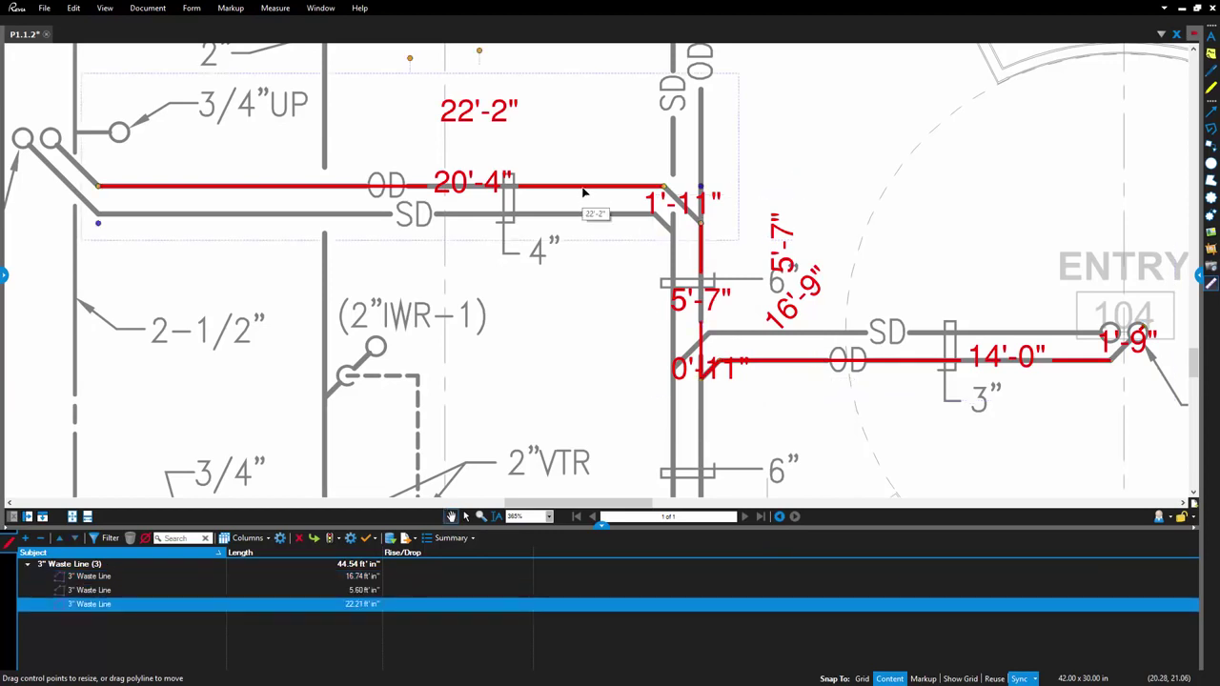
pyautogui.hotkey('ctrl', 'shift', 'j')
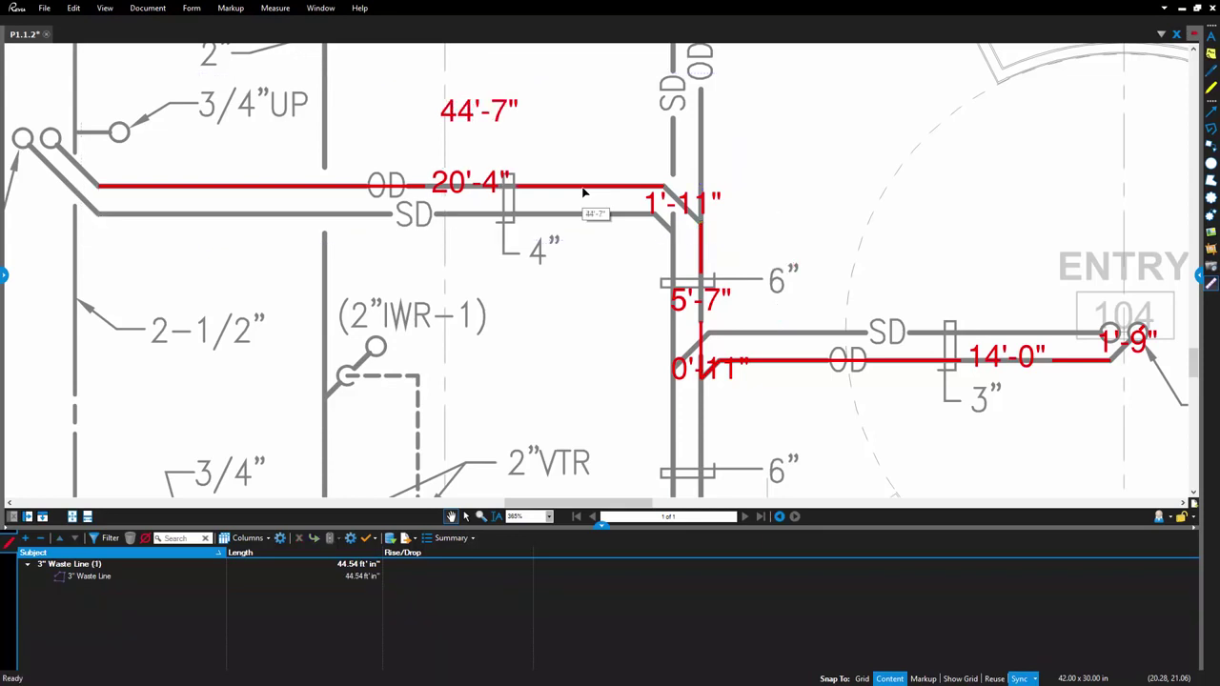
pyautogui.click(584, 192)
pyautogui.rightClick(584, 192)
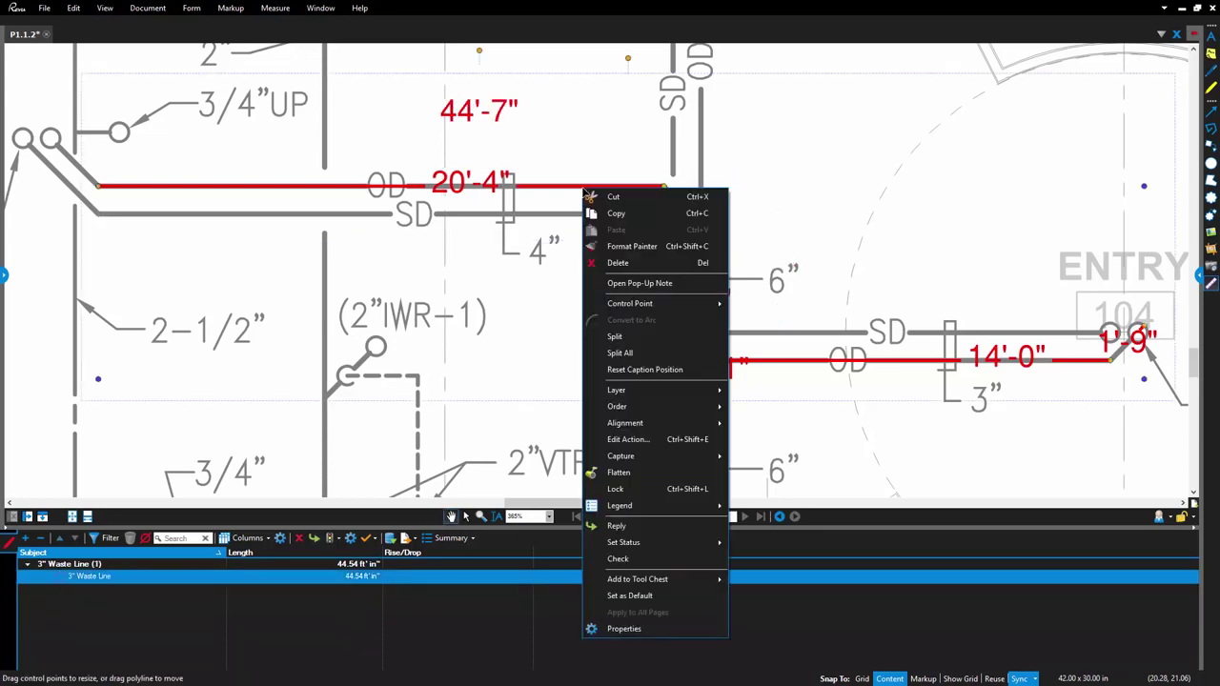
pyautogui.click(618, 352)
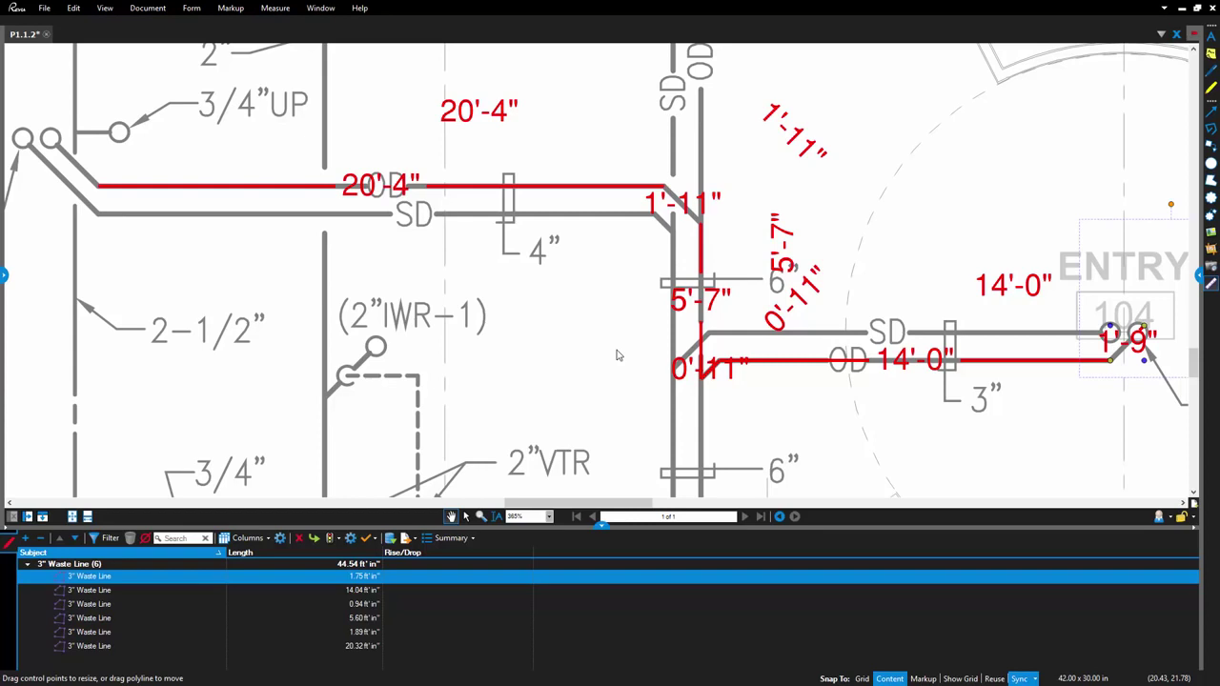
pyautogui.hotkey('ctrl', 'z')
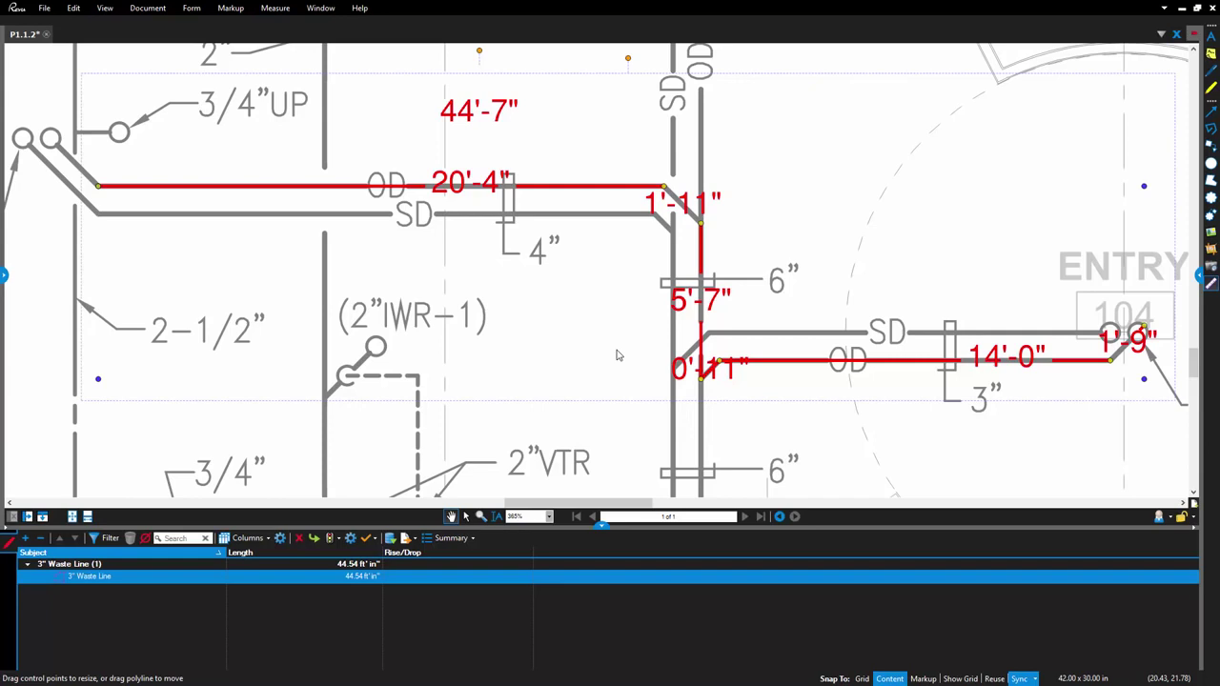
# Step: Resume the 3" Waste Line from its end and extend it to a 78'-8" total
pyautogui.rightClick(103, 191)
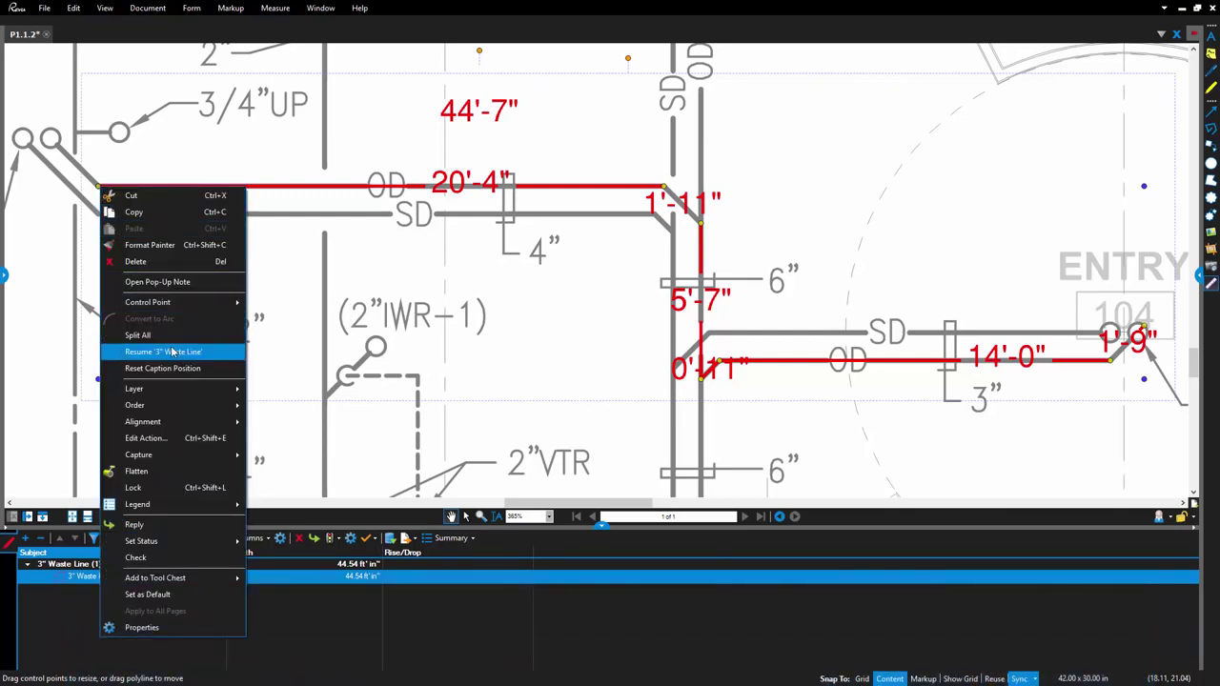
pyautogui.click(172, 351)
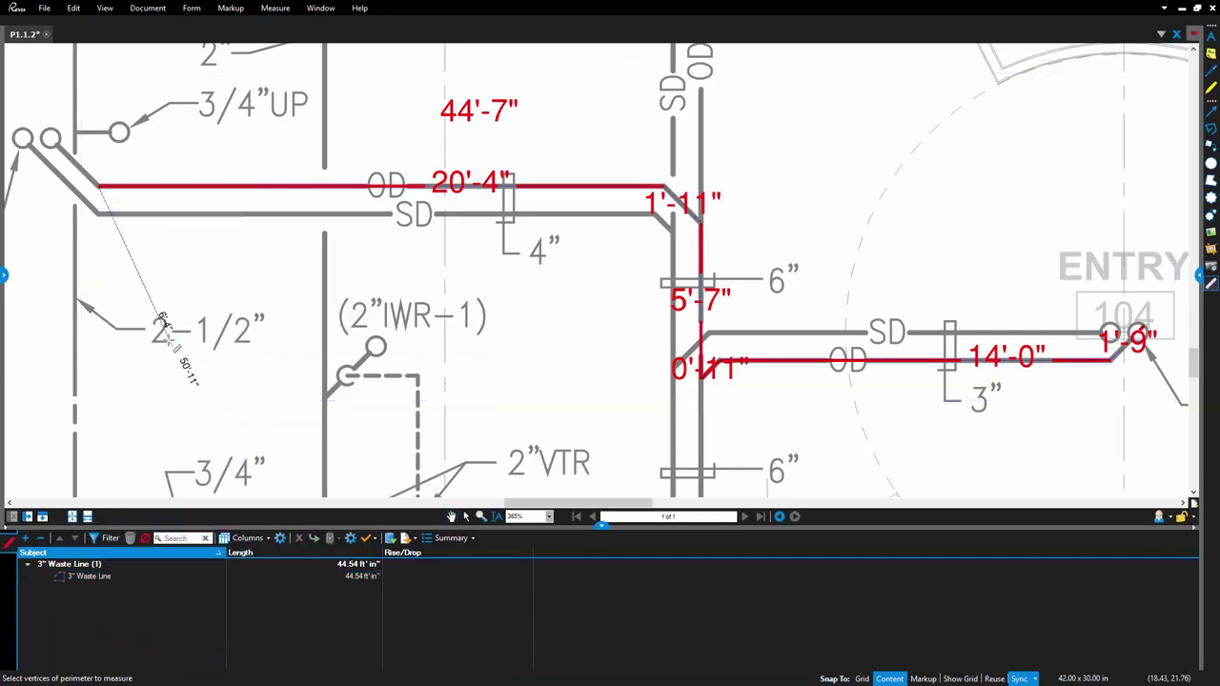
pyautogui.doubleClick(42, 130)
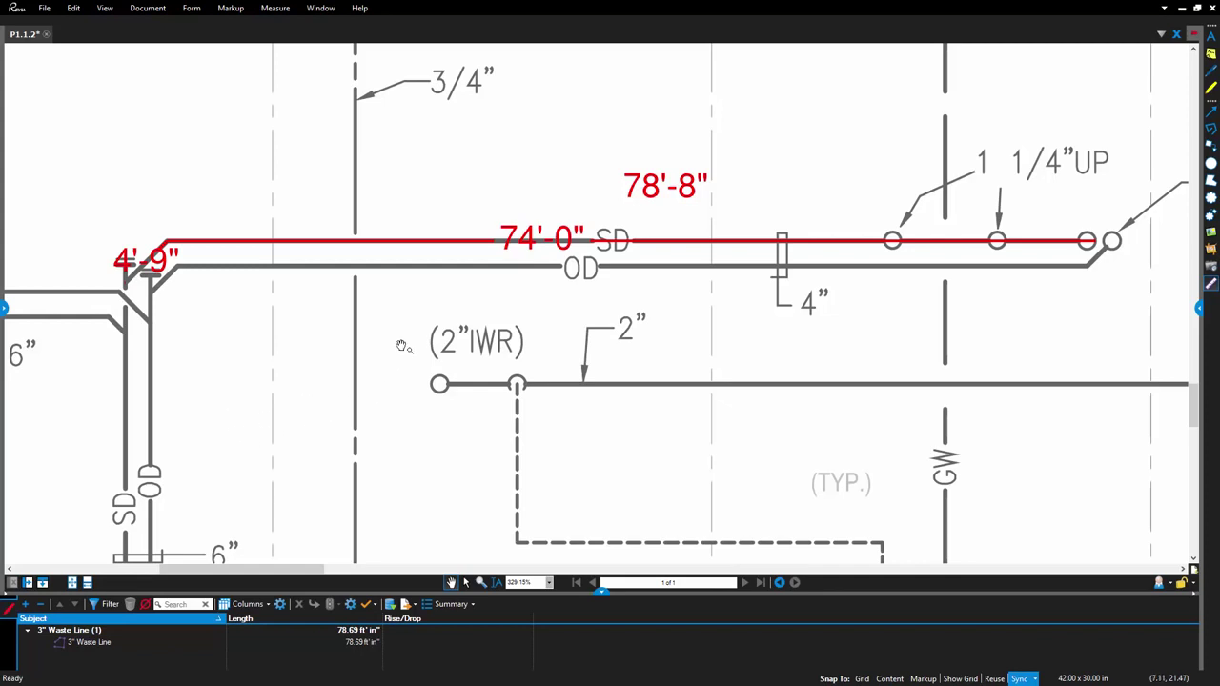
# Step: Set the 3" Waste Line's Rise/Drop to 12 in the Measurements panel, giving L = 90'-8"
pyautogui.click(454, 247)
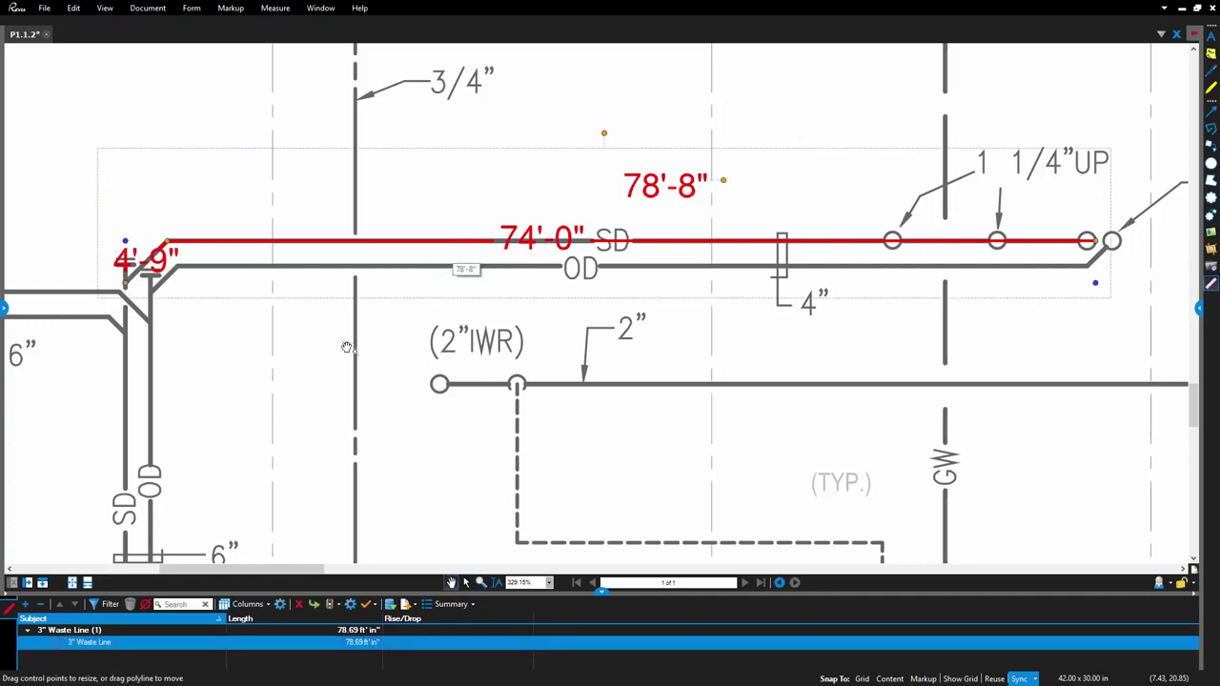
pyautogui.moveTo(48, 13)
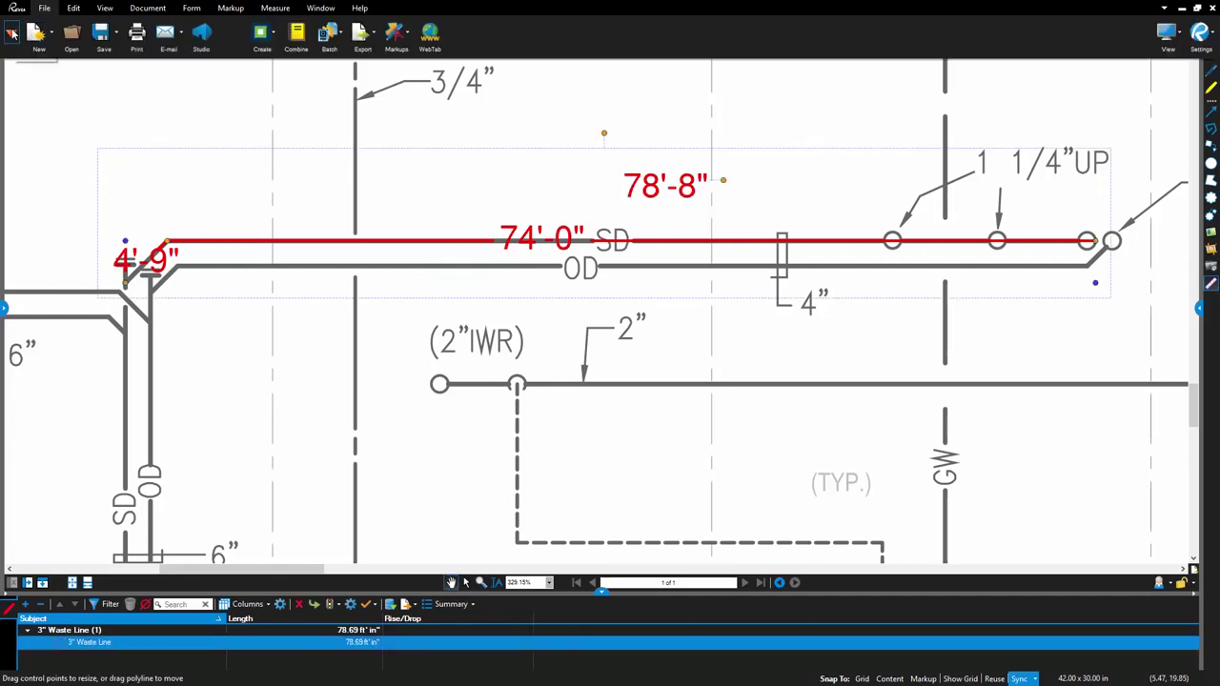
pyautogui.click(12, 35)
pyautogui.click(53, 169)
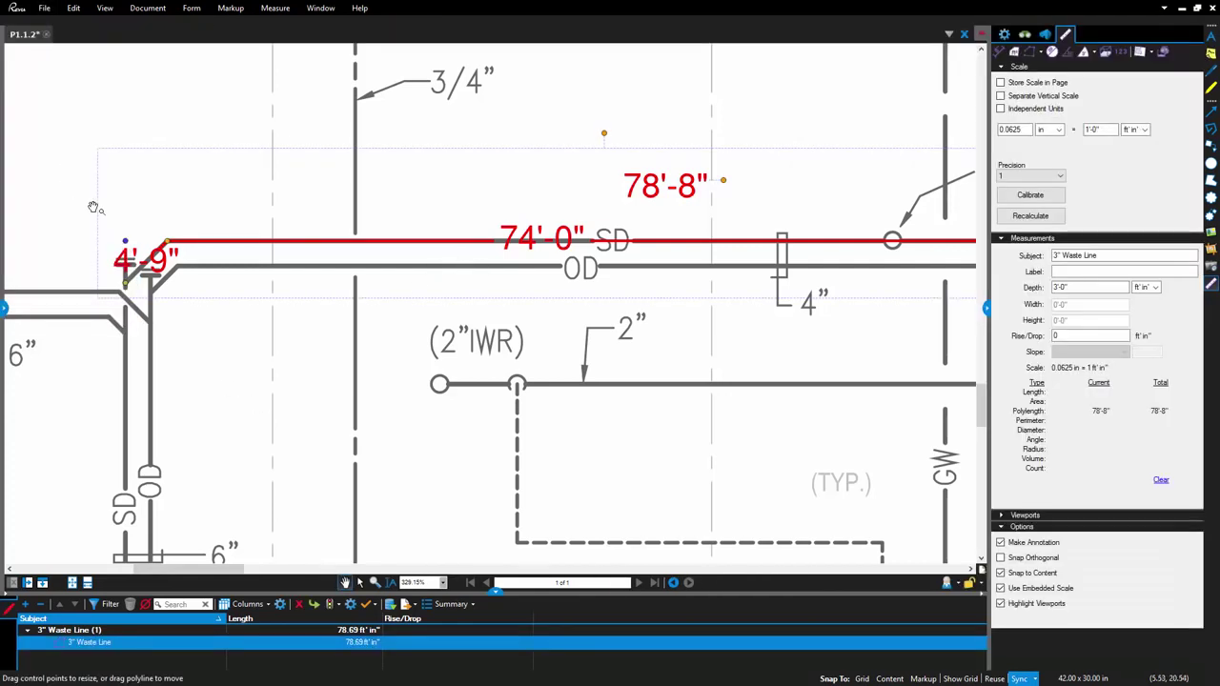
pyautogui.click(1064, 335)
pyautogui.press('BackSpace')
pyautogui.write('12')
pyautogui.press('Return')
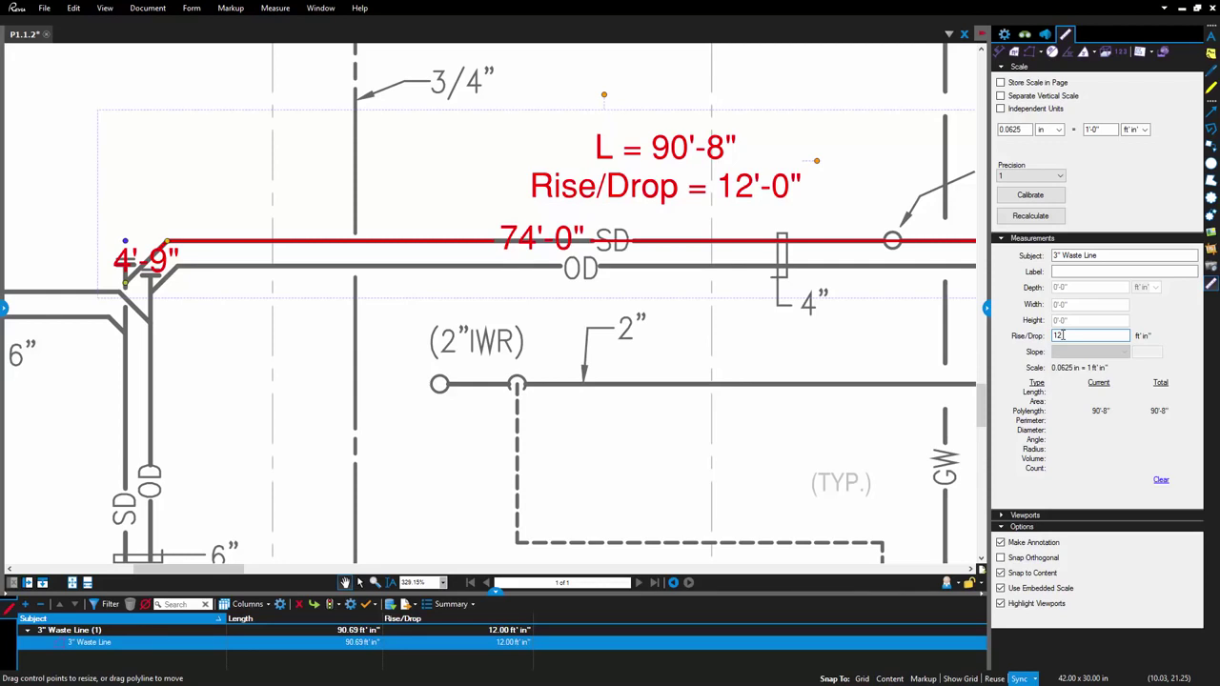
# Step: Add the rise/drop waste line markup to My Tools in the Tool Chest
pyautogui.rightClick(664, 188)
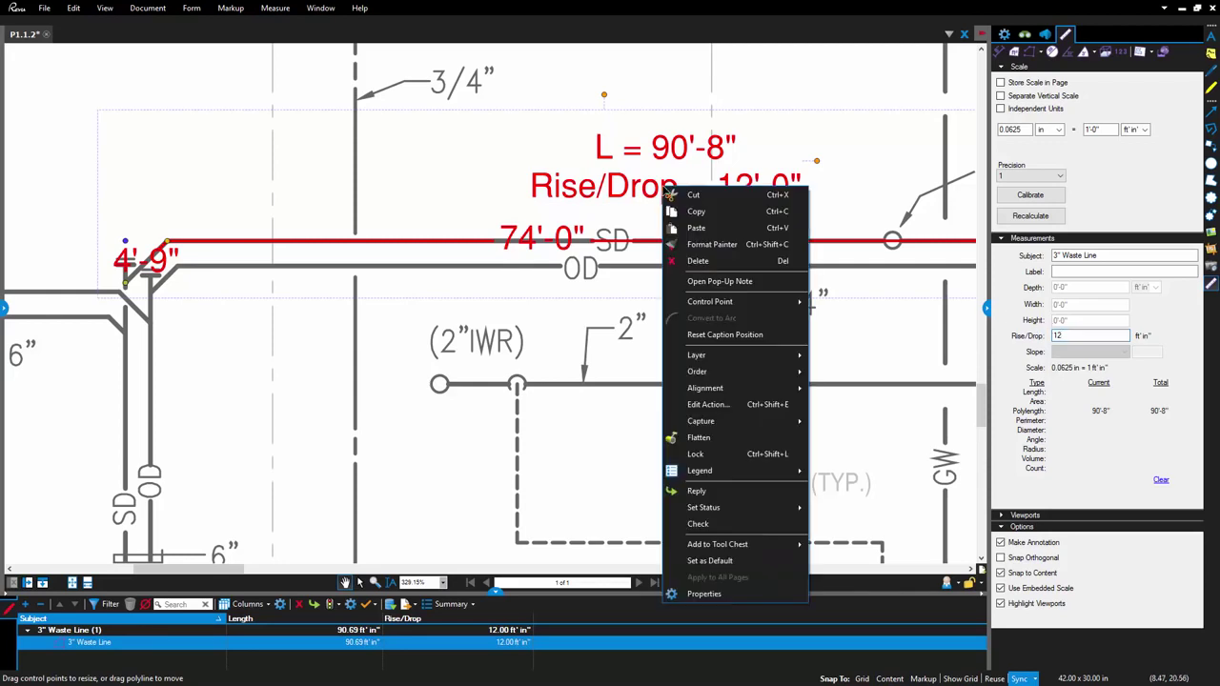
pyautogui.moveTo(767, 544)
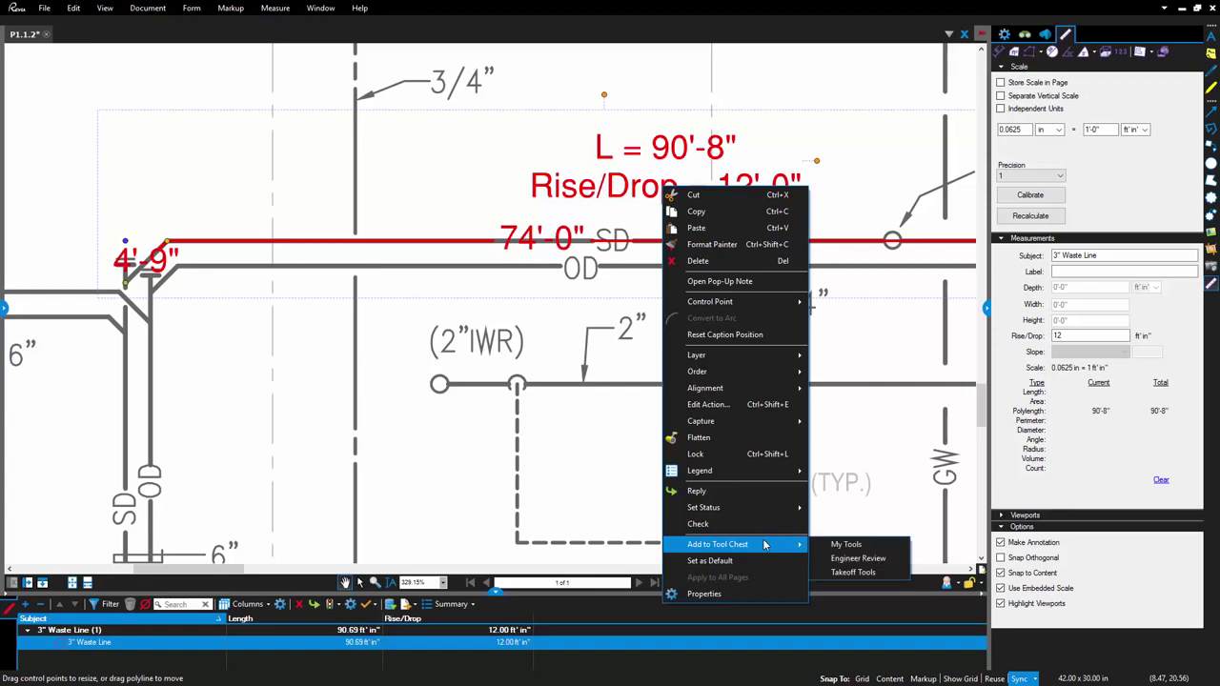
pyautogui.click(858, 546)
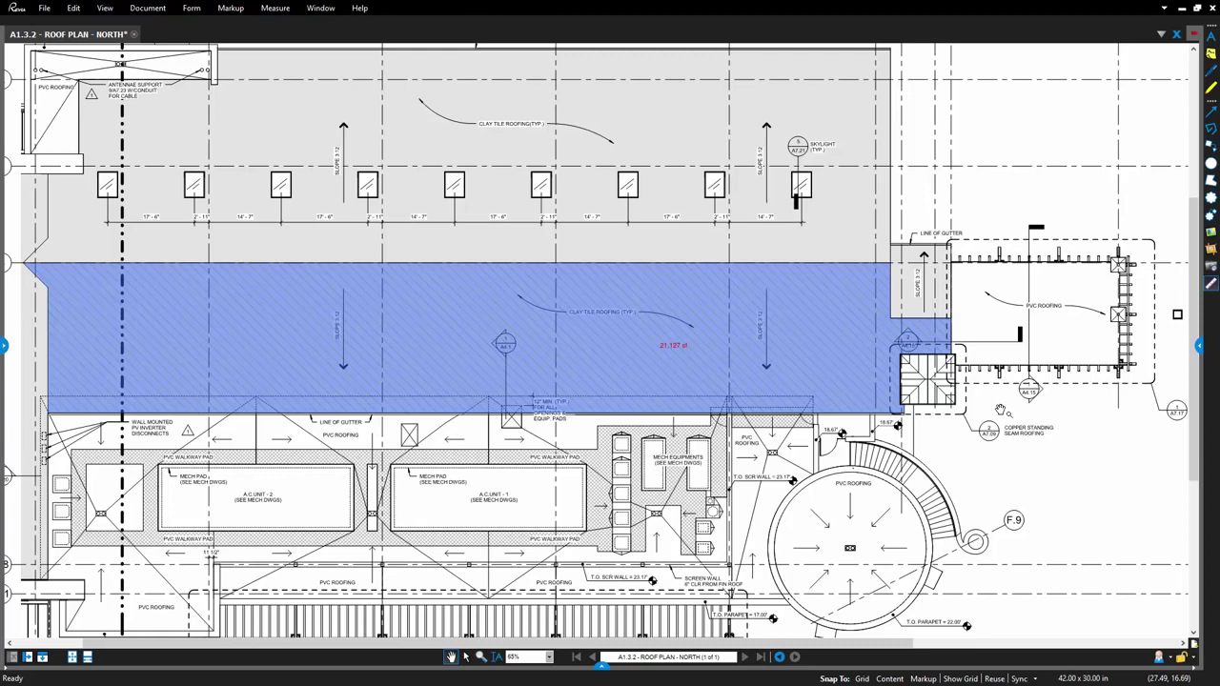
# Step: Select the blue roof area measurement and keep Pitch as its slope unit
pyautogui.click(1198, 346)
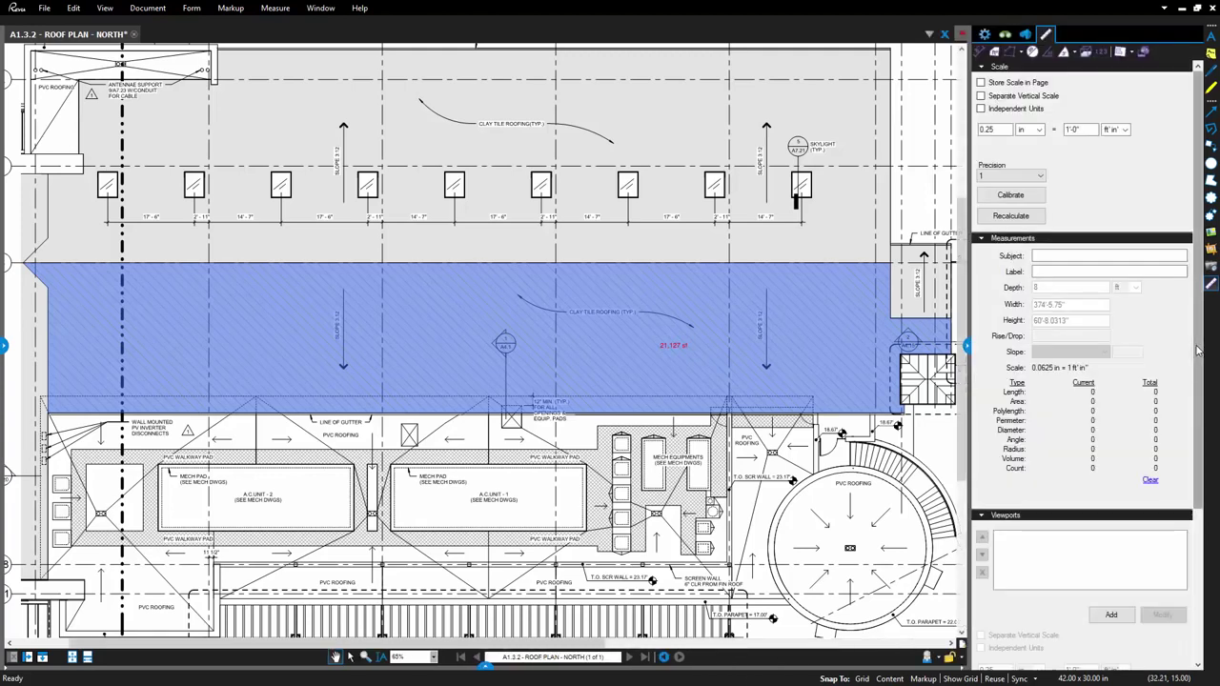
pyautogui.click(843, 338)
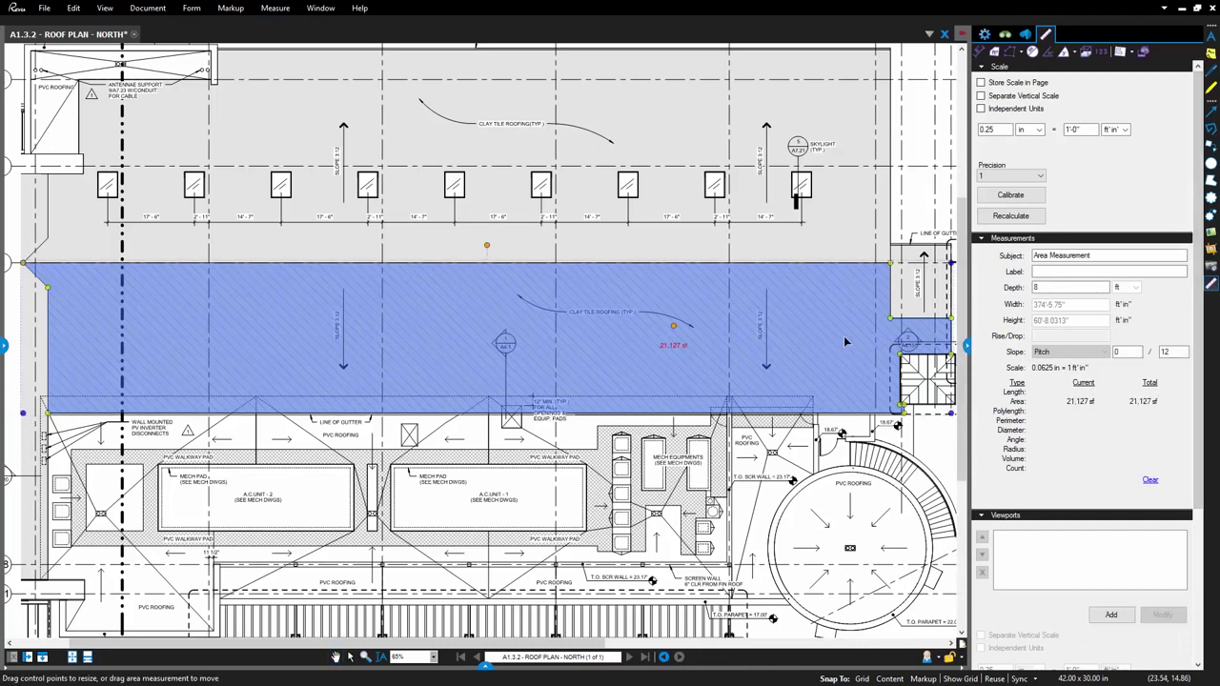
pyautogui.click(1103, 354)
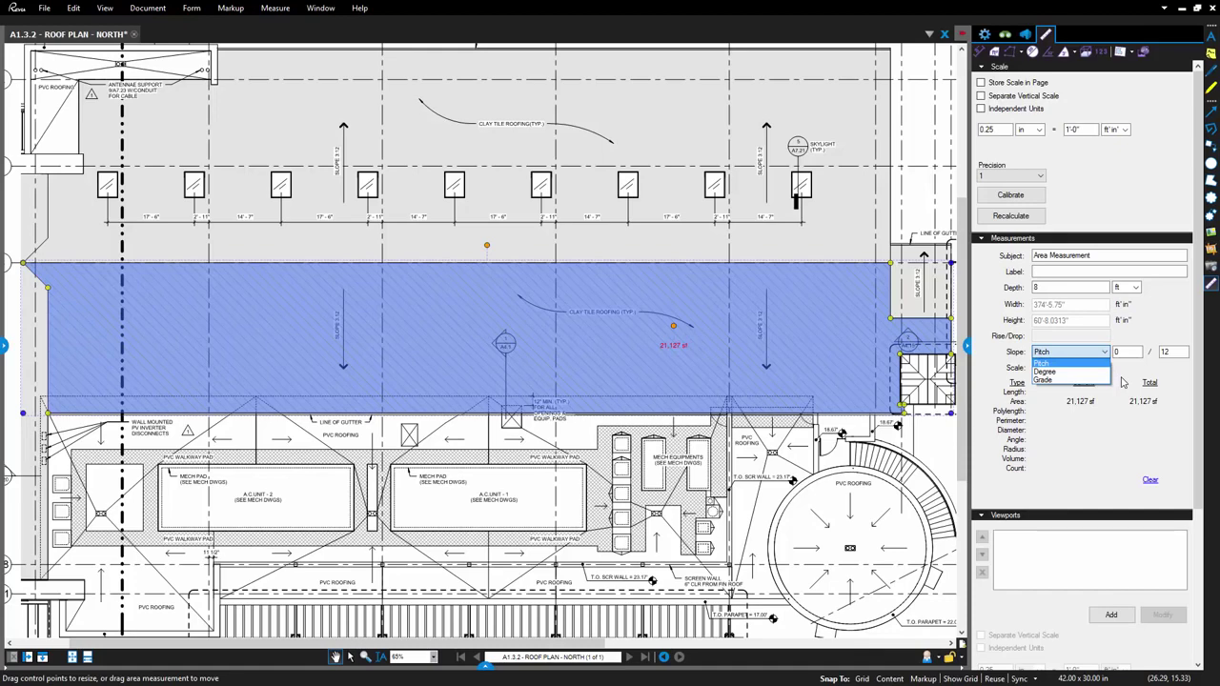
pyautogui.click(1067, 384)
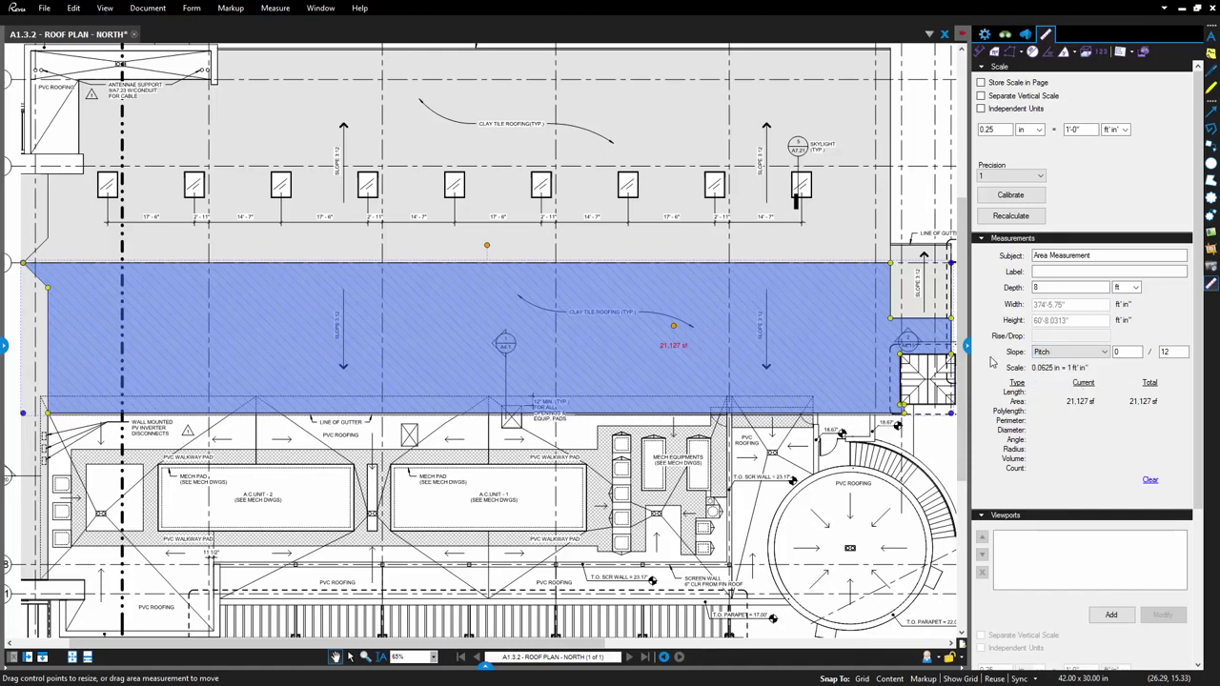
# Step: Enter a 3/12 pitch so the roof area reads 21,777 sf
pyautogui.scroll(1, 829, 333)
pyautogui.scroll(3, 828, 333)
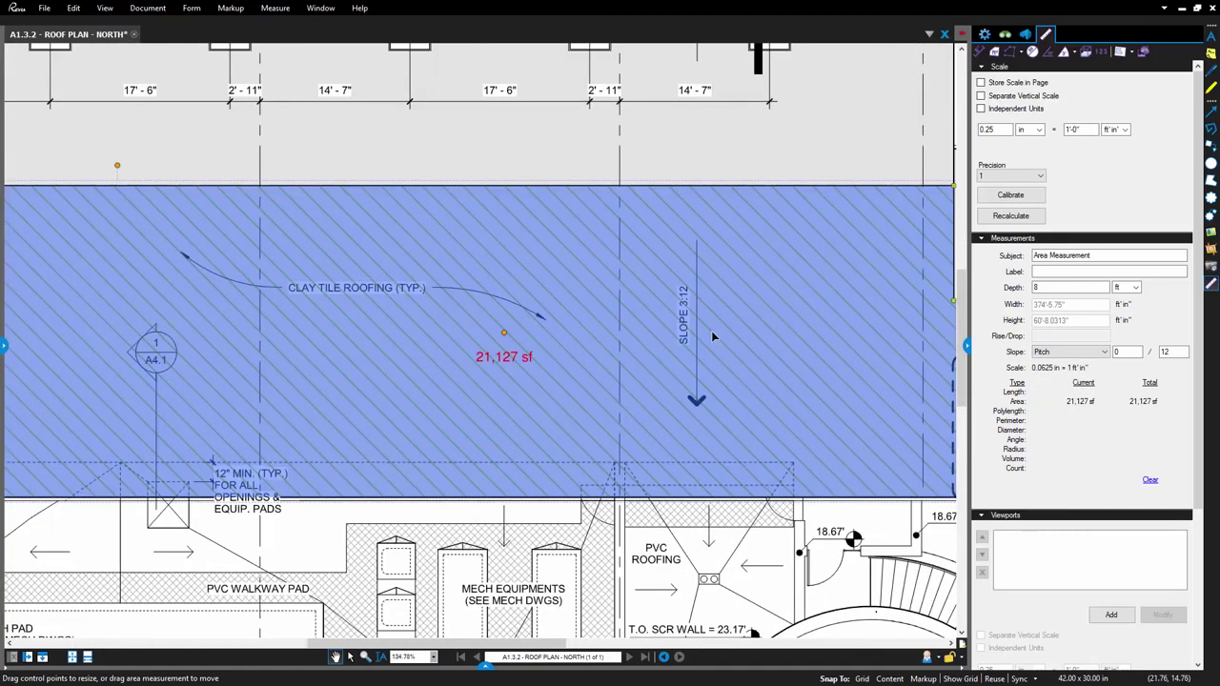
pyautogui.scroll(-1, 715, 335)
pyautogui.scroll(-5, 713, 336)
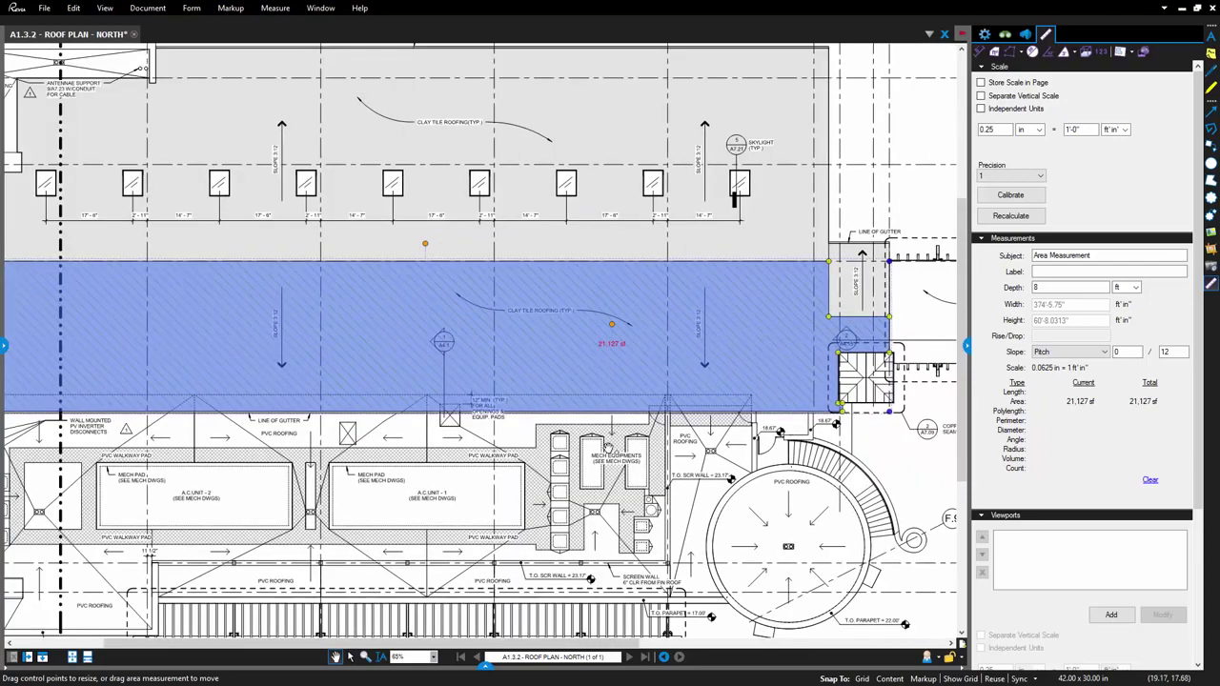
pyautogui.scroll(2, 896, 350)
pyautogui.click(1124, 351)
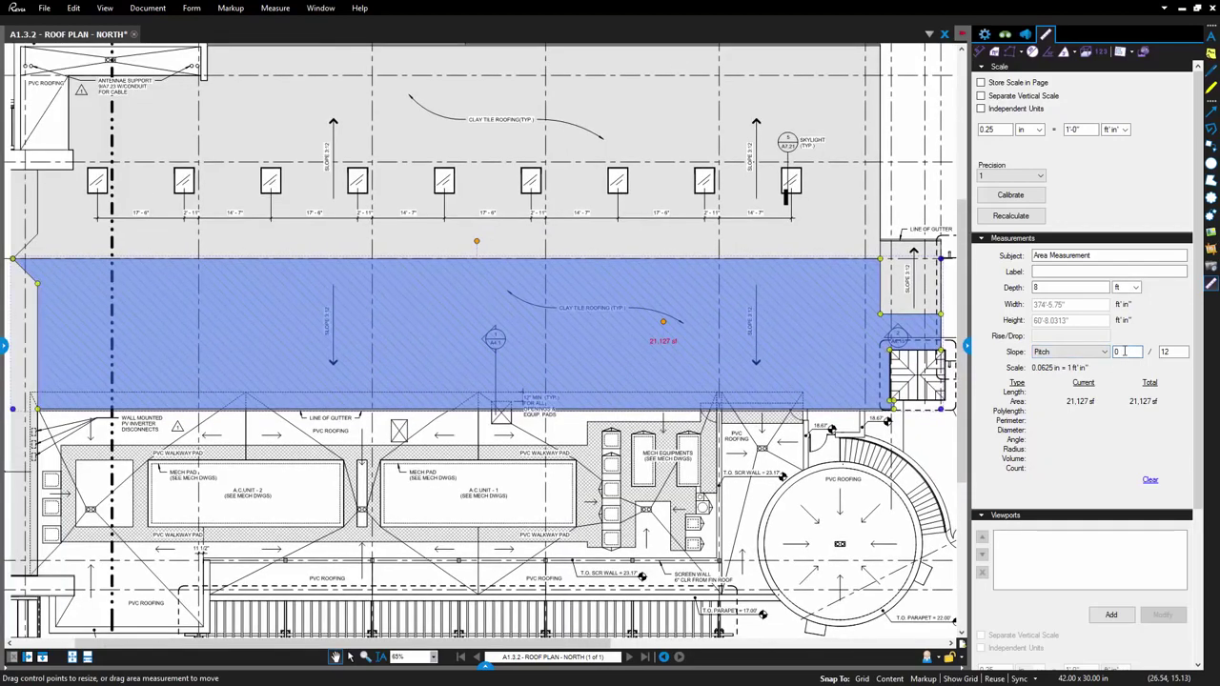
pyautogui.write('3')
pyautogui.hotkey('alt', 'l')
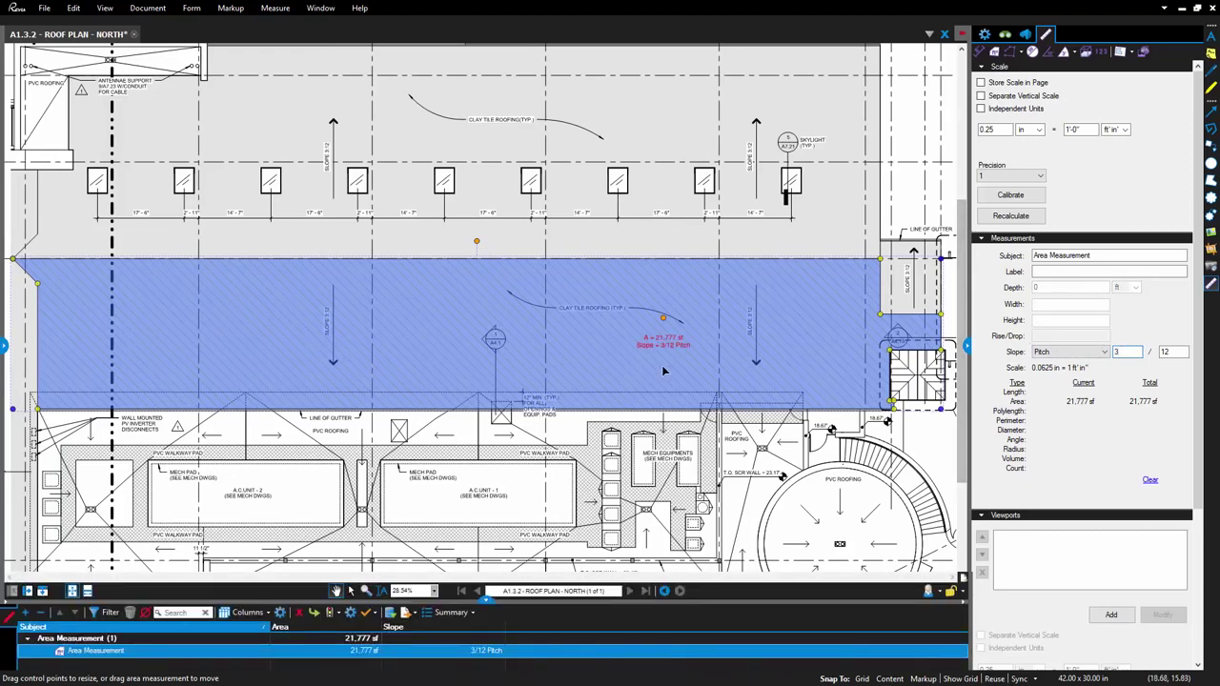
pyautogui.scroll(5, 668, 368)
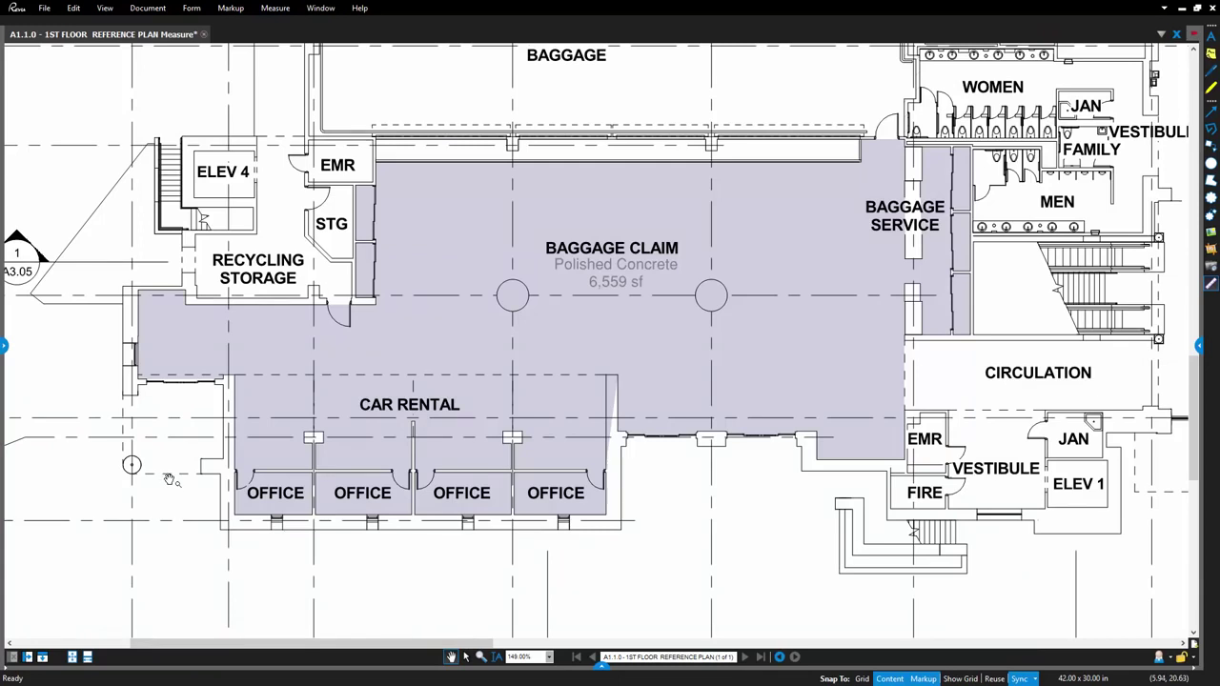
# Step: Ellipse-cut the left column circle from the Baggage Claim area, leaving 6,535 sf
pyautogui.click(276, 7)
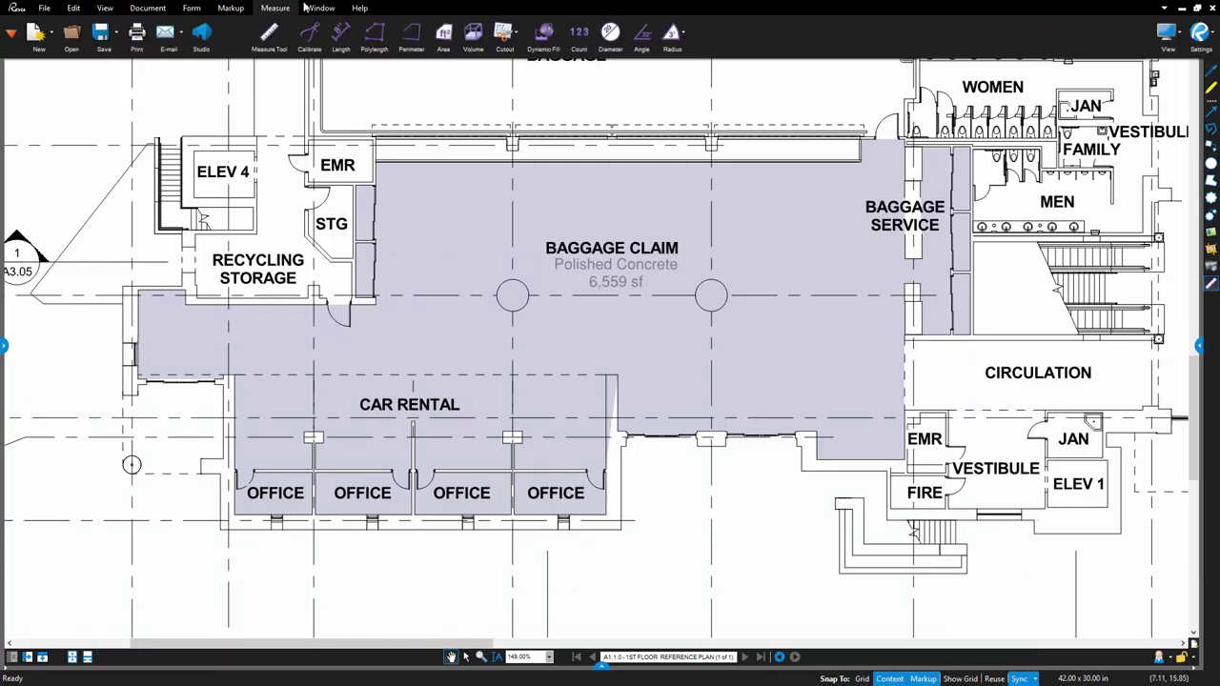
pyautogui.click(515, 32)
pyautogui.click(526, 67)
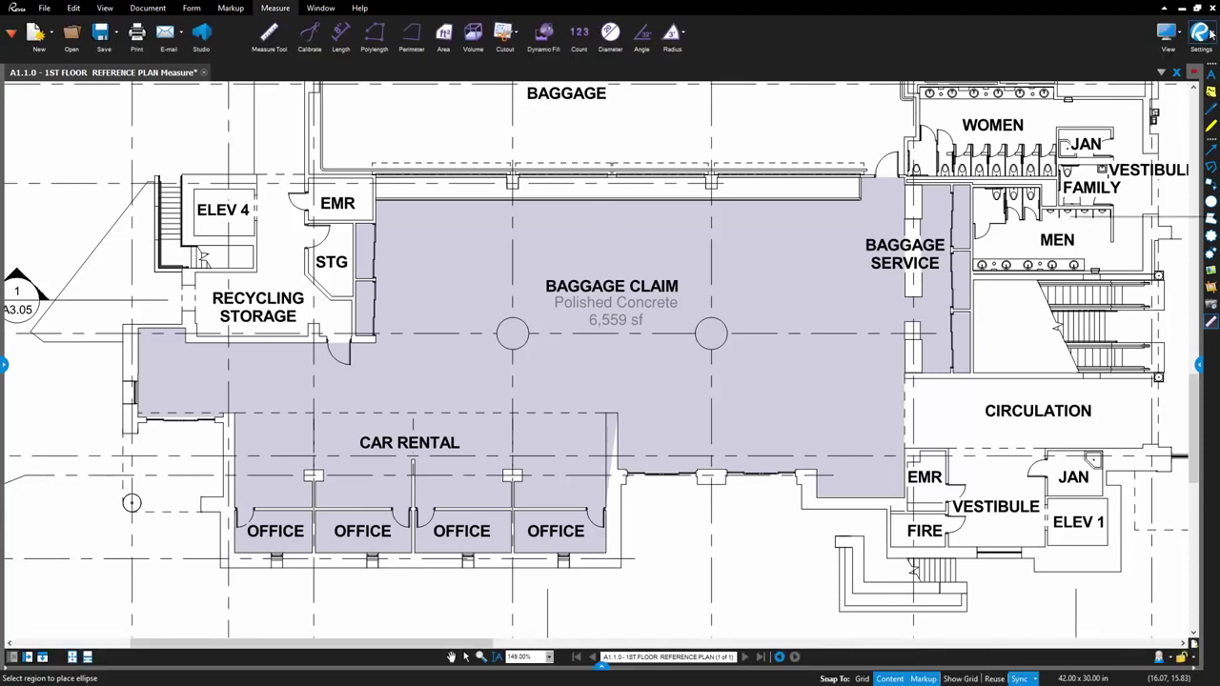
pyautogui.click(1199, 33)
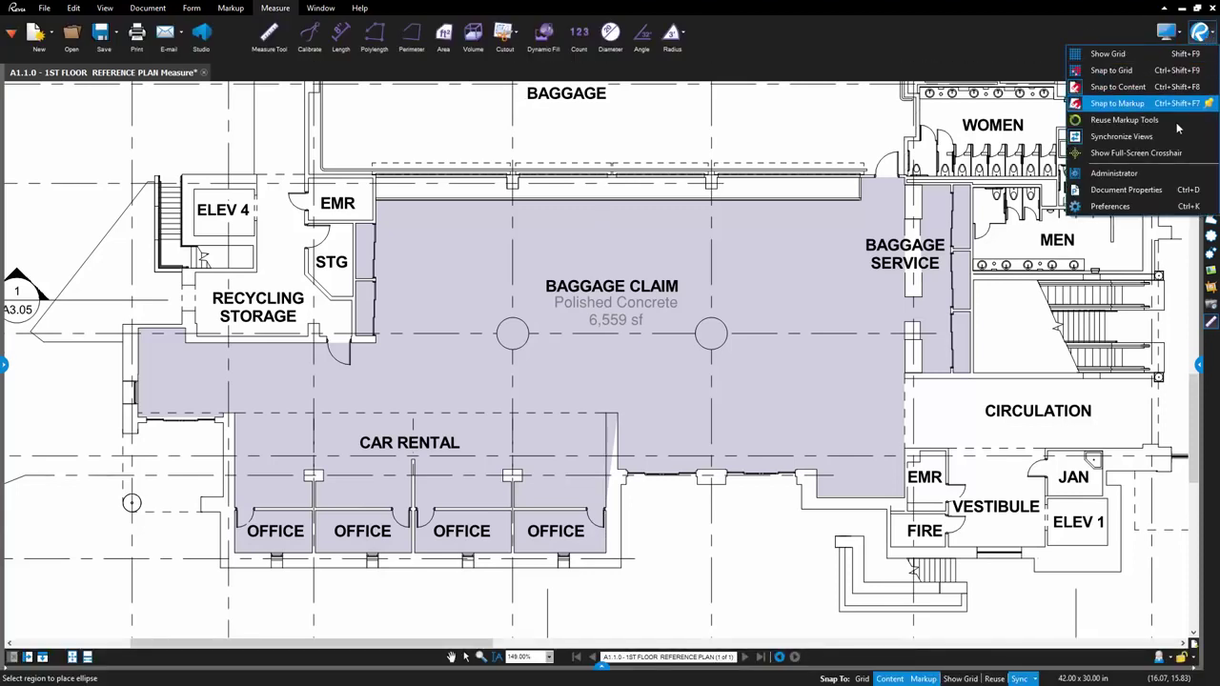
pyautogui.press('Escape')
pyautogui.scroll(5, 498, 338)
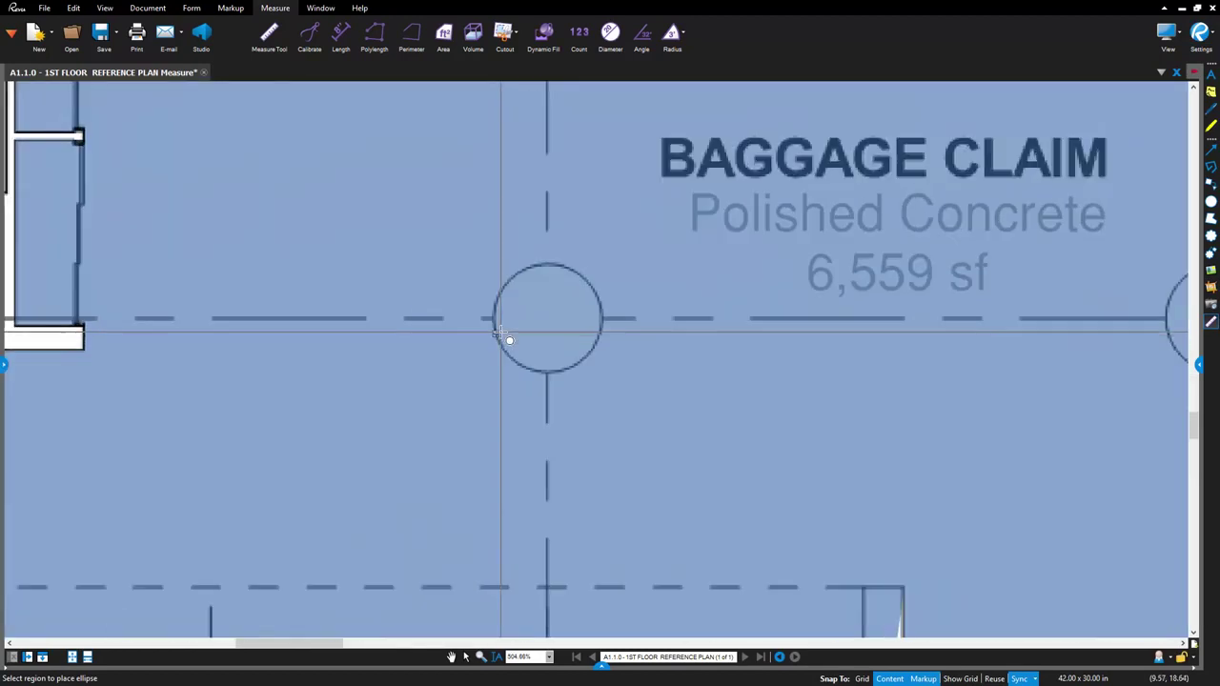
pyautogui.scroll(2, 500, 334)
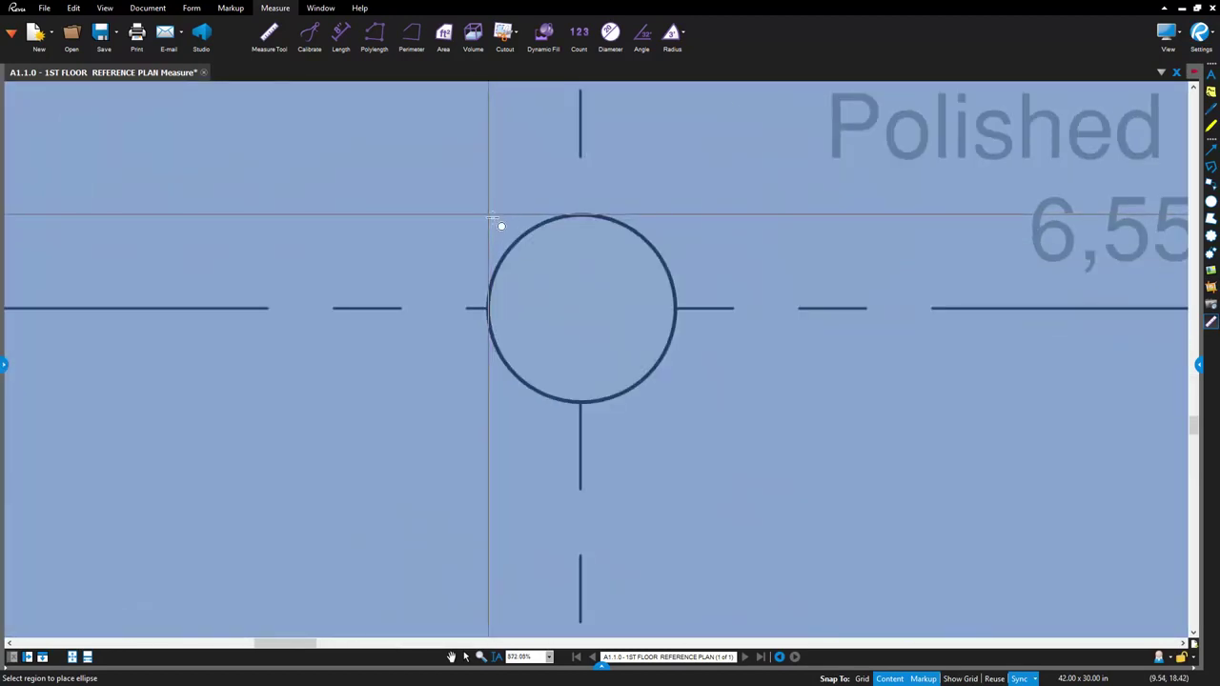
pyautogui.moveTo(504, 224); pyautogui.dragTo(684, 406)
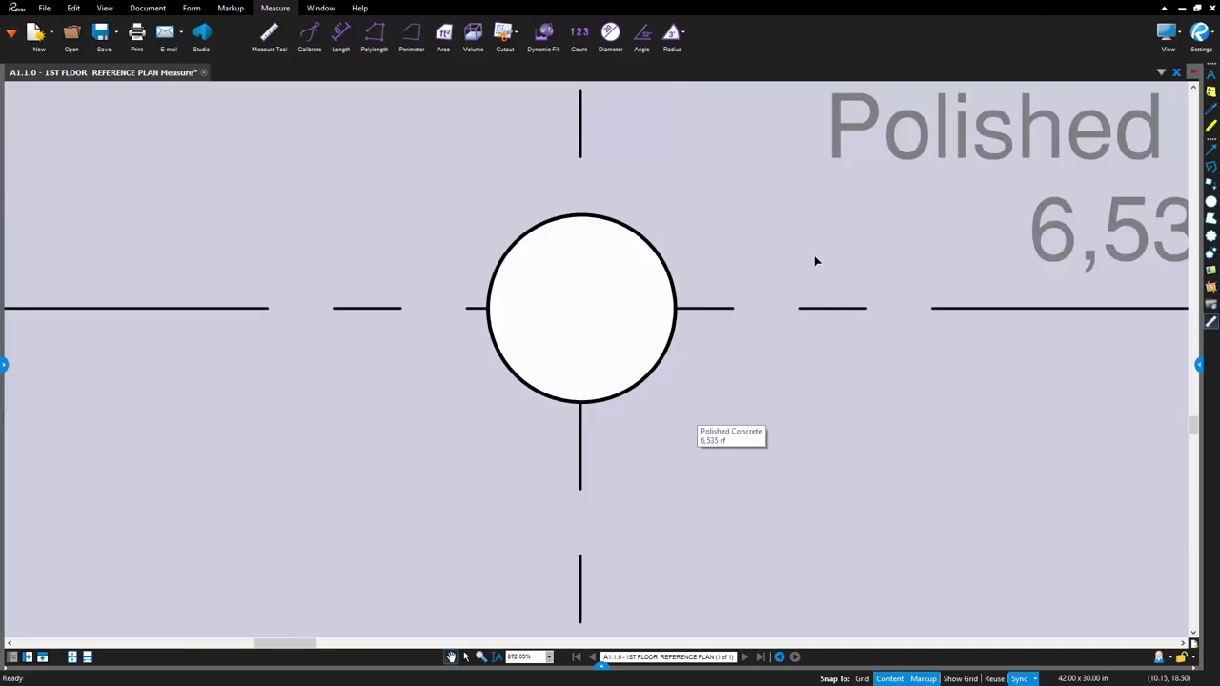
pyautogui.scroll(-4, 815, 261)
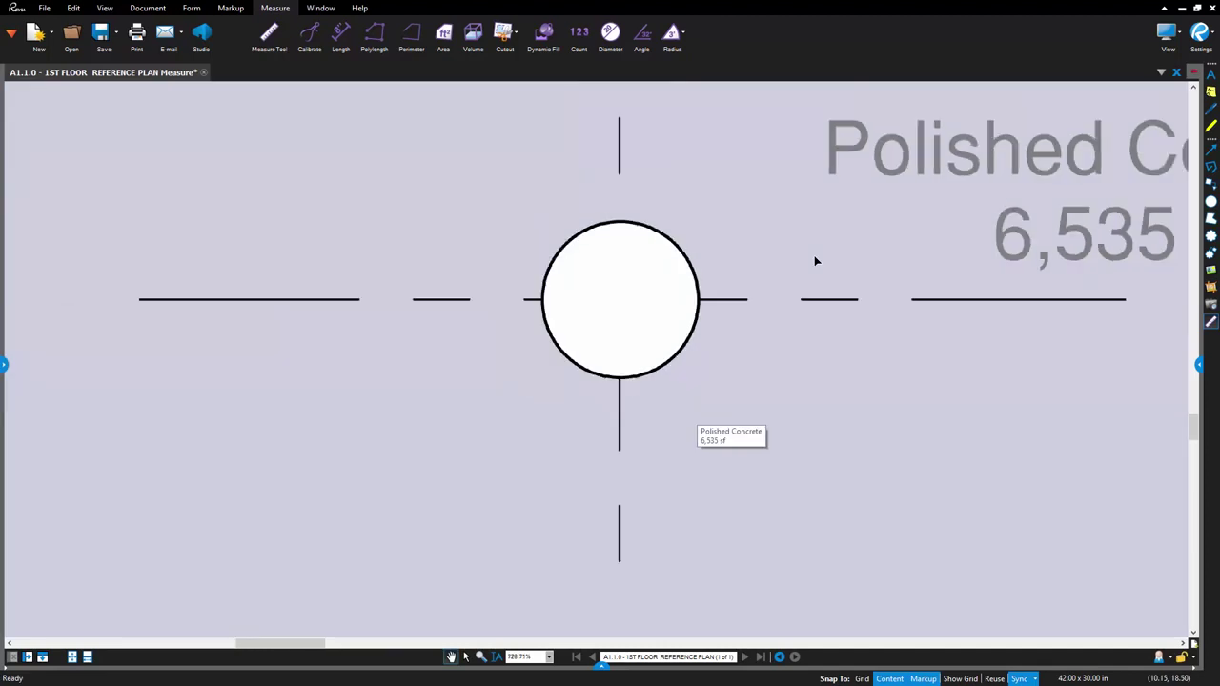
# Step: Polygon-cut the thin wall sliver beside Car Rental out of the Baggage Claim area, leaving 6,518 sf
pyautogui.moveTo(980, 532); pyautogui.dragTo(710, 455)
pyautogui.scroll(3, 710, 455)
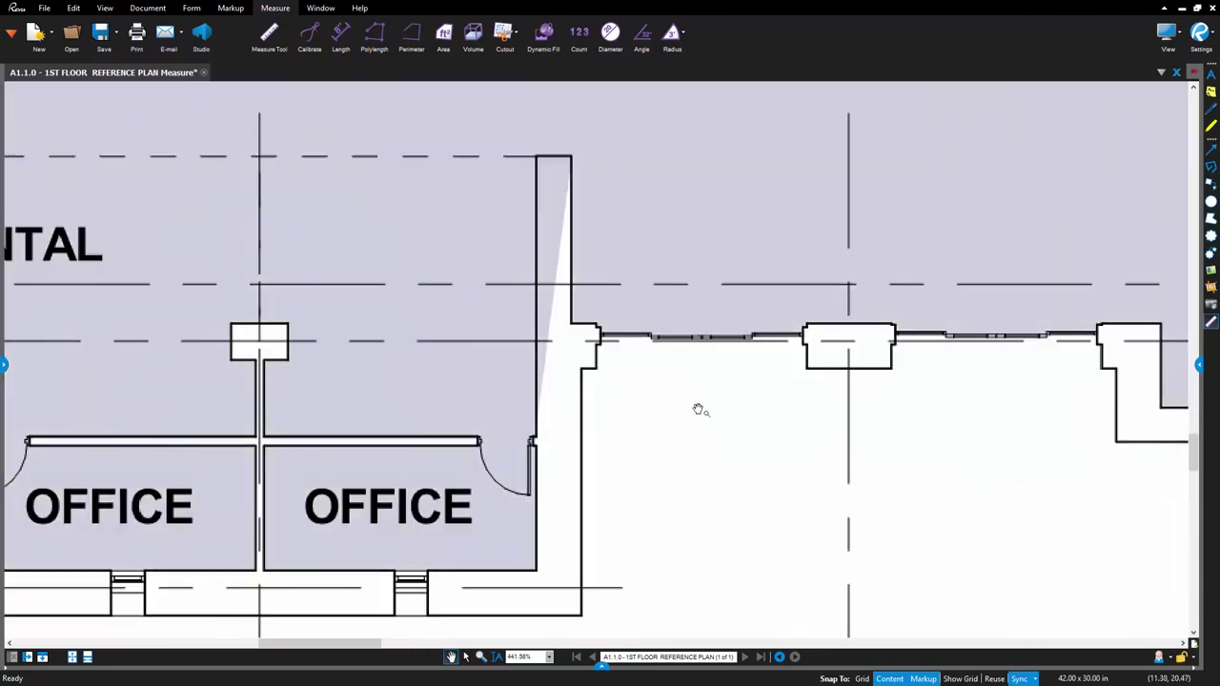
pyautogui.click(512, 31)
pyautogui.click(541, 54)
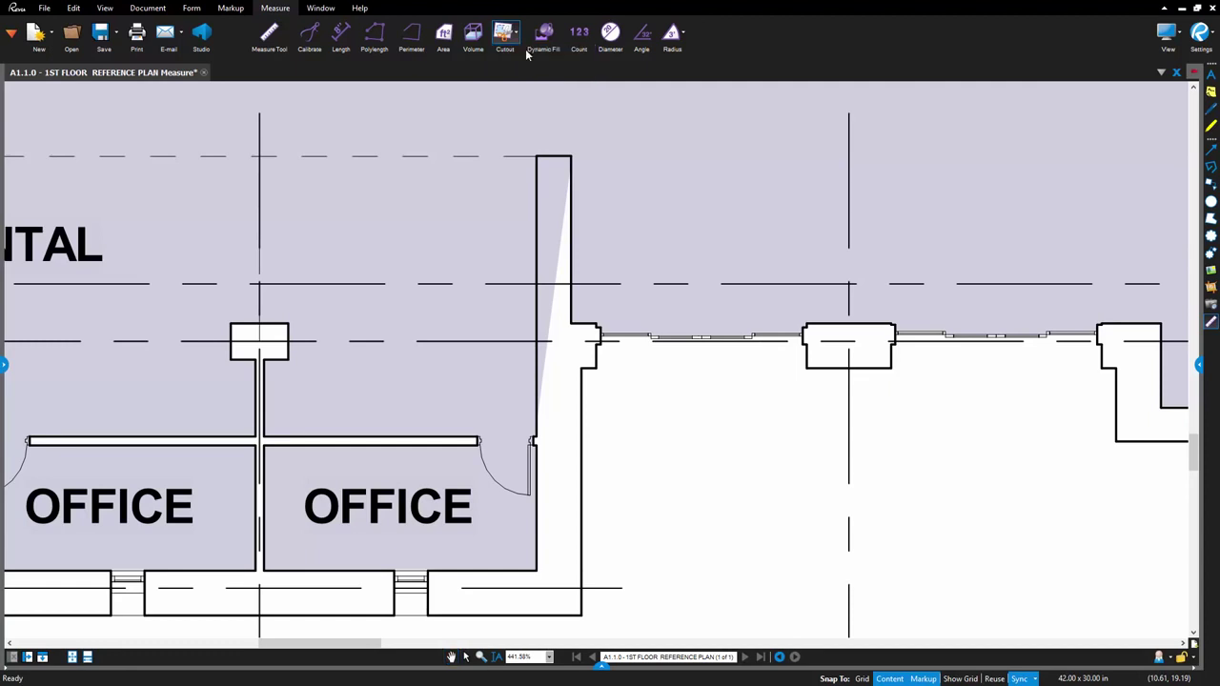
pyautogui.click(536, 157)
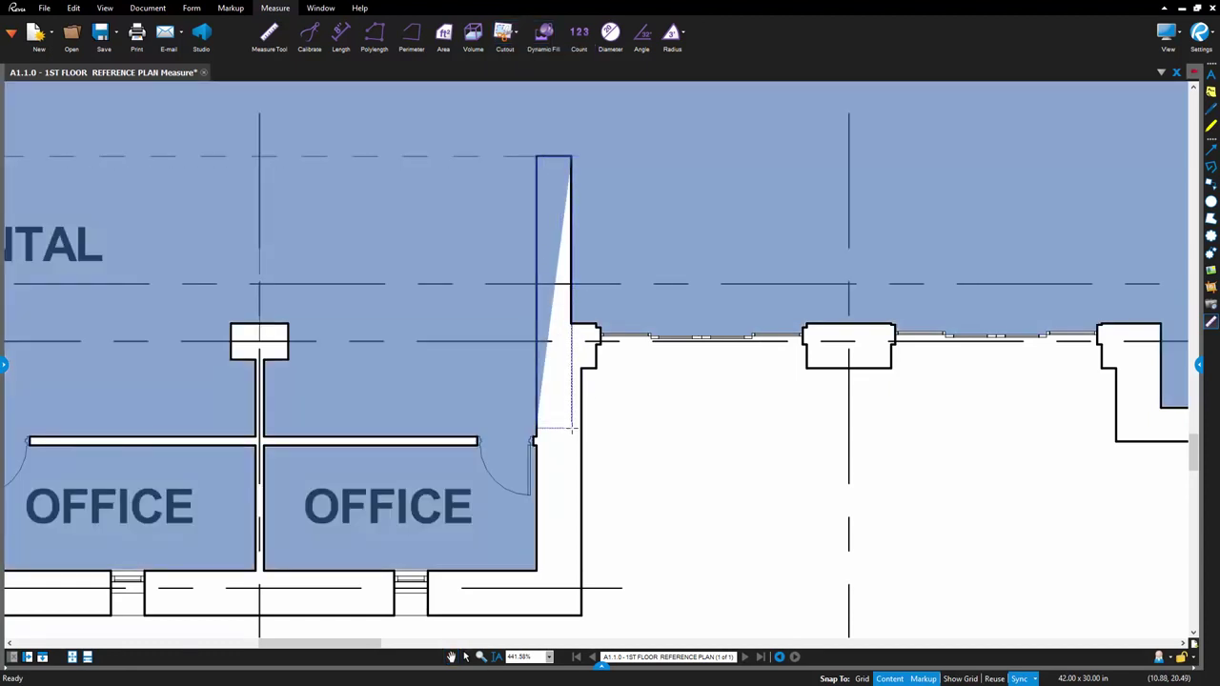
pyautogui.doubleClick(572, 427)
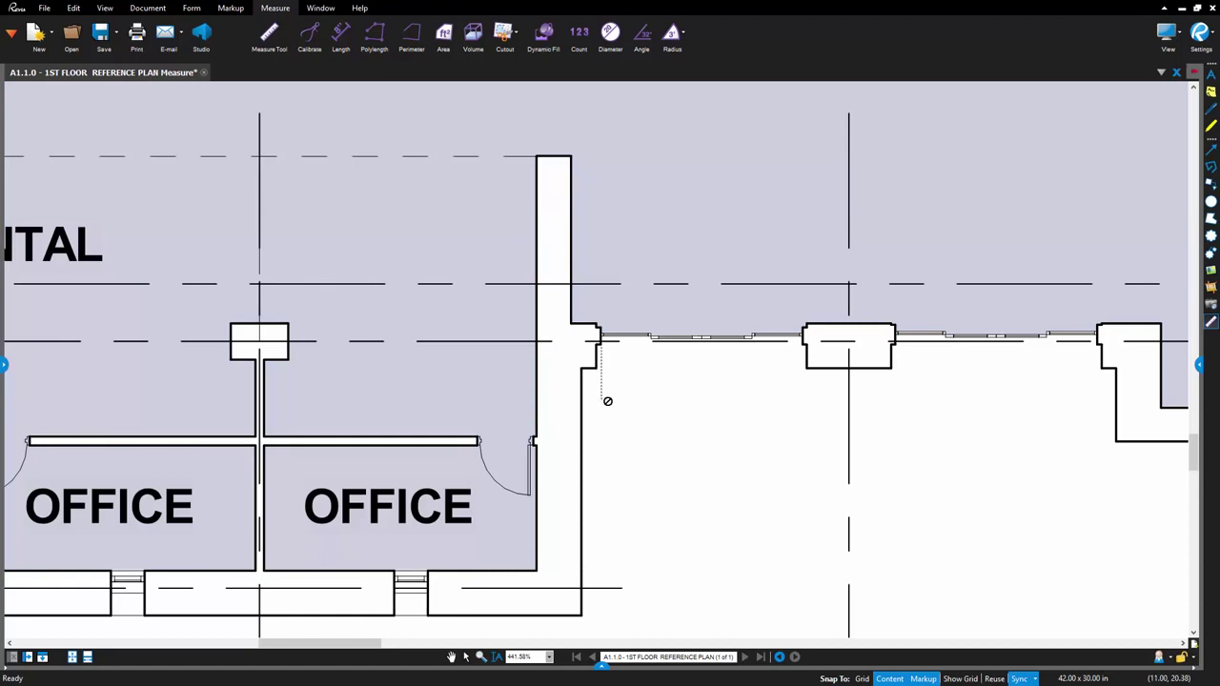
pyautogui.scroll(-5, 614, 408)
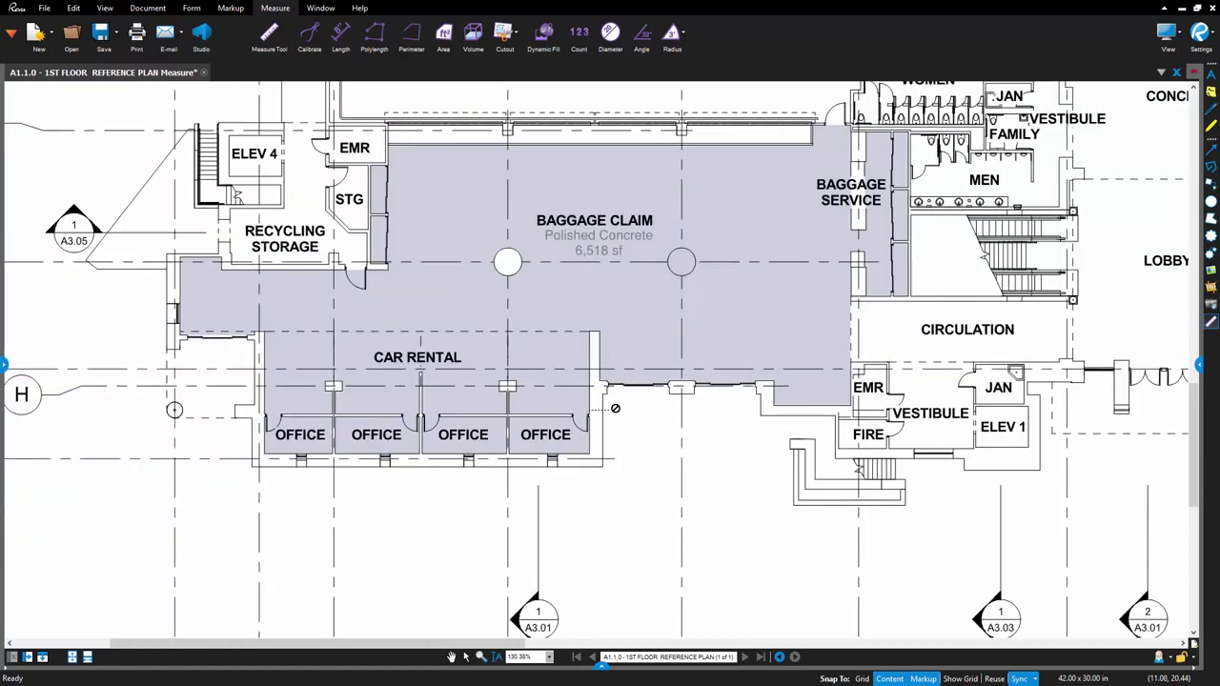
# Step: Cancel the stray cutout, reselect the Baggage Claim area, and cut out the right column for 6,493 sf
pyautogui.click(573, 416)
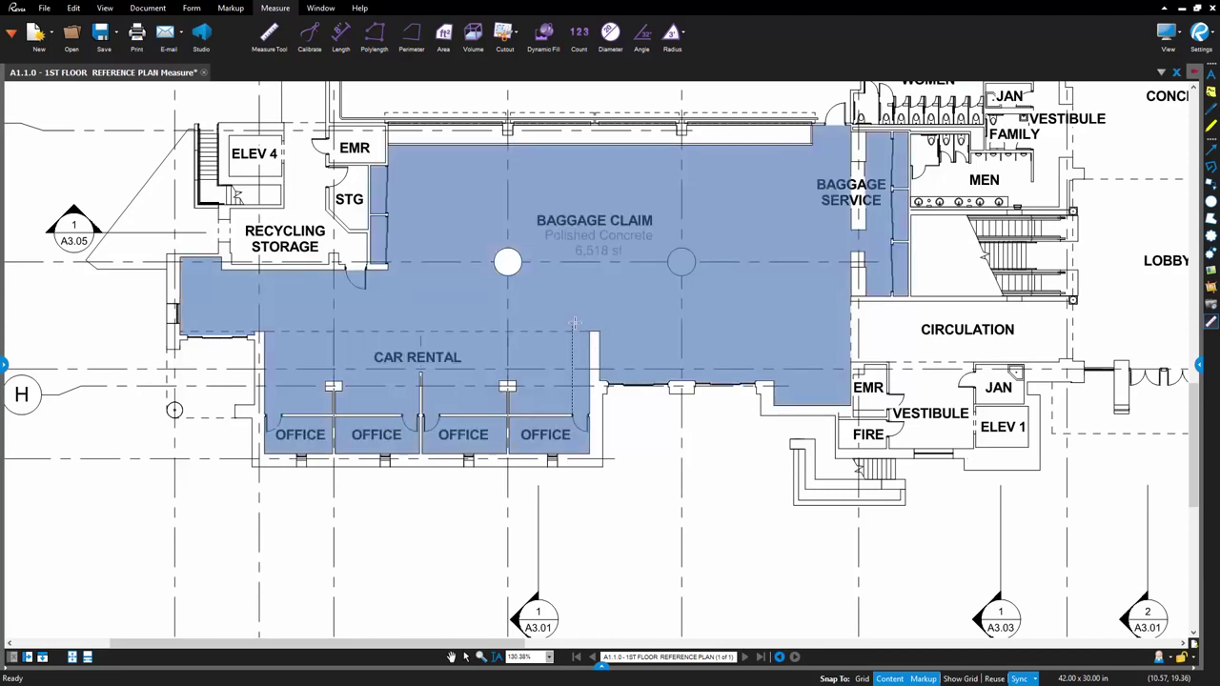
pyautogui.press('Escape')
pyautogui.scroll(2, 472, 224)
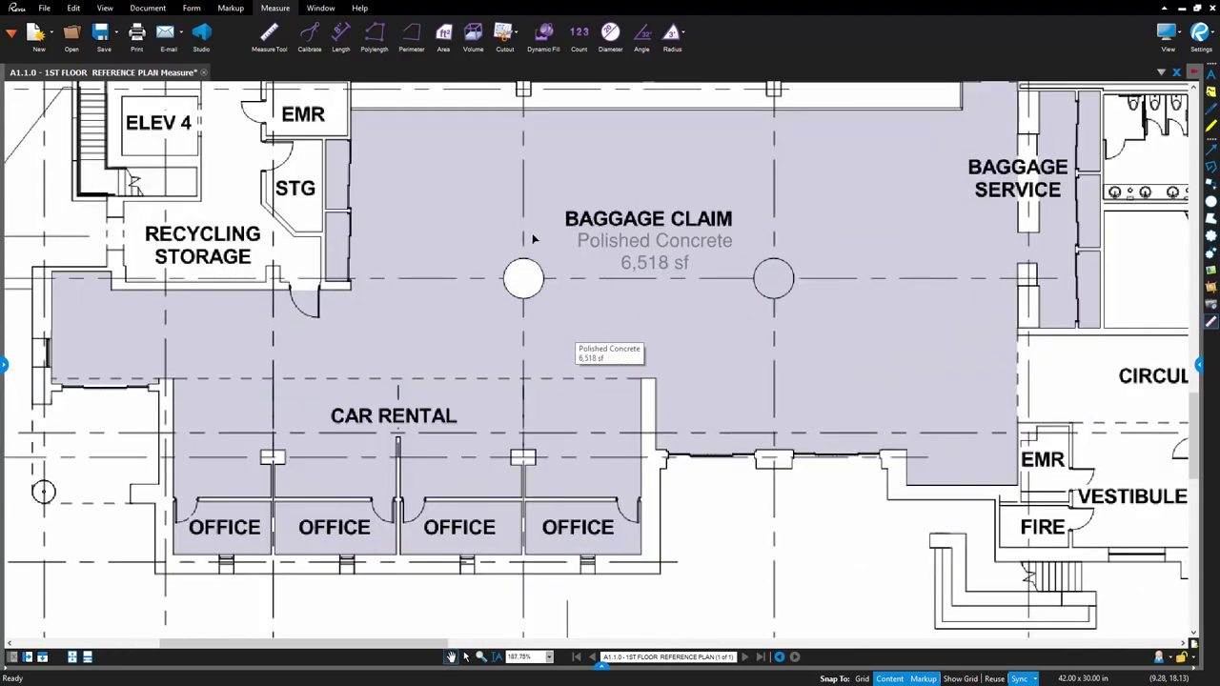
pyautogui.scroll(2, 560, 243)
pyautogui.click(516, 293)
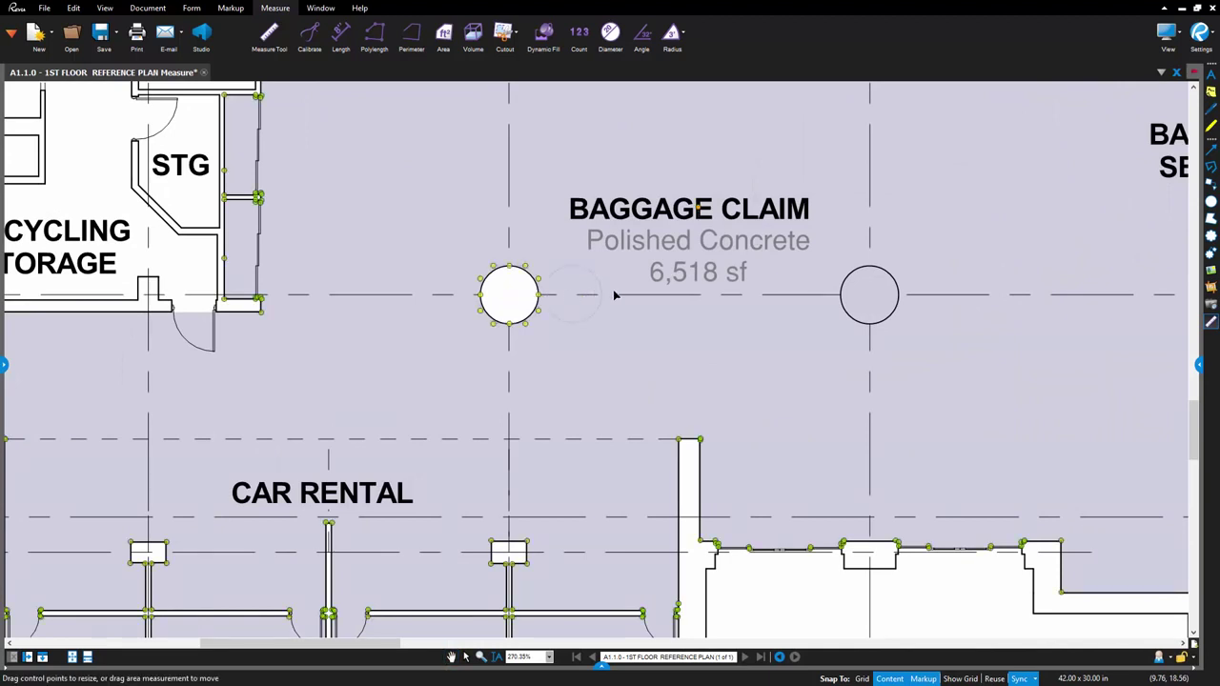
pyautogui.click(878, 297)
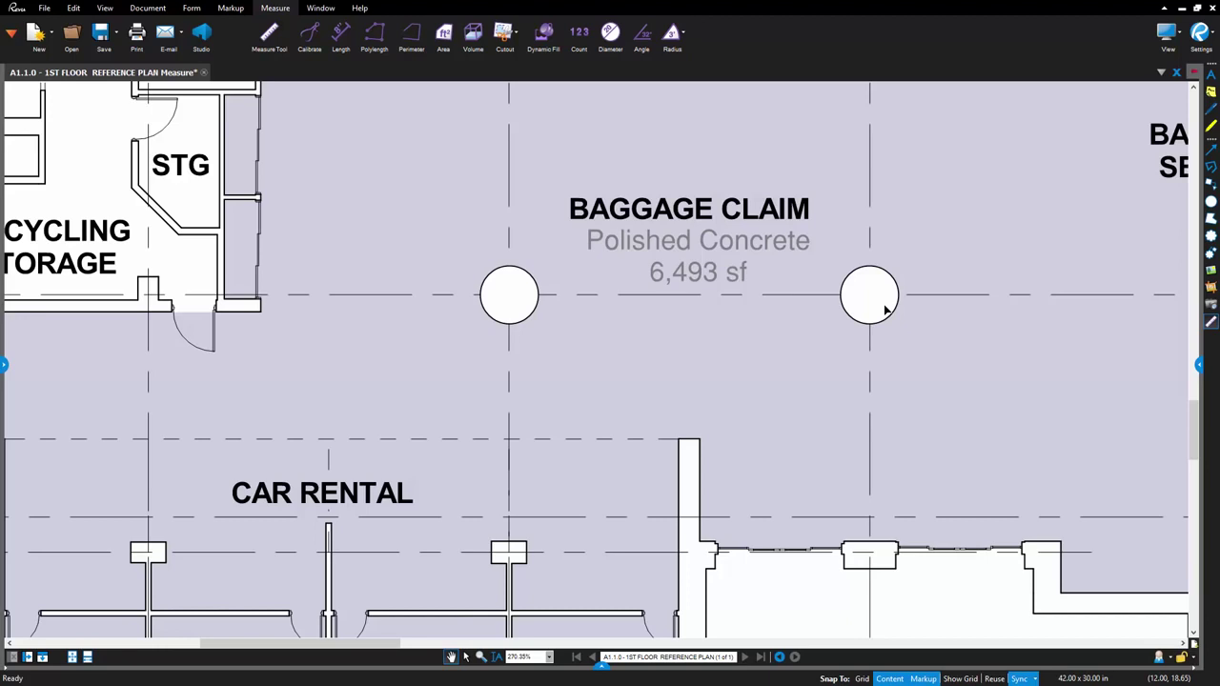
# Step: Fill the column cutouts with the saved orange 25 sf area tool from My Tools, undoing a misplaced one
pyautogui.click(5, 367)
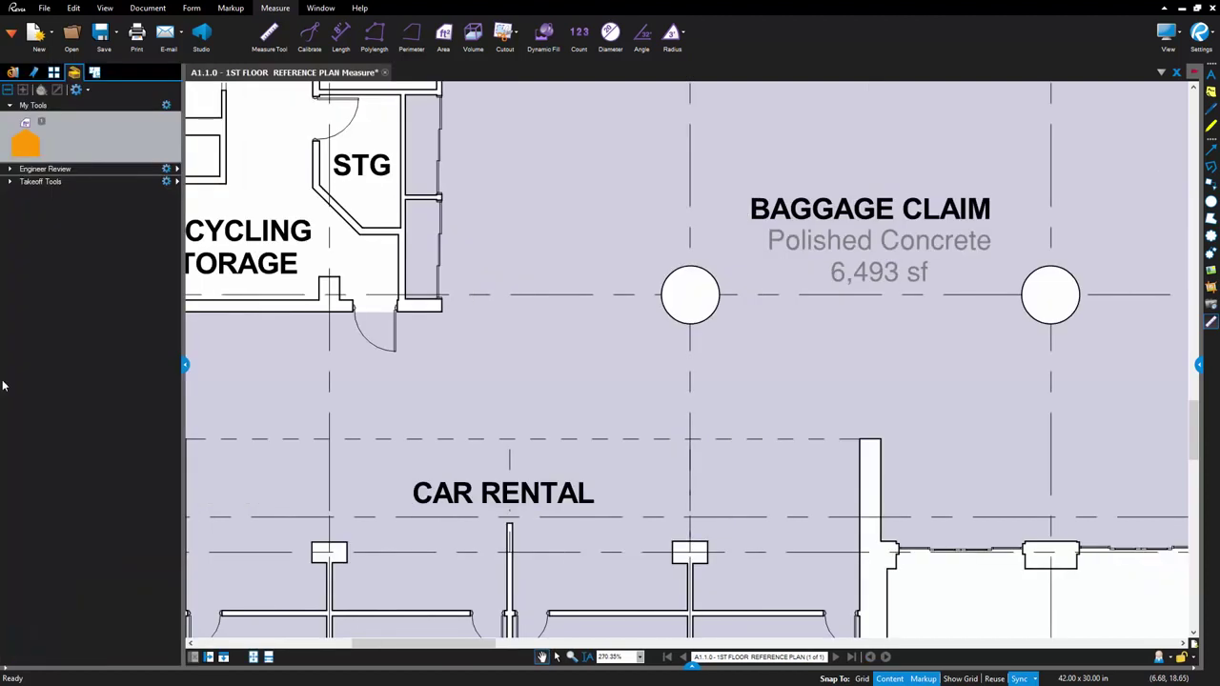
pyautogui.click(26, 141)
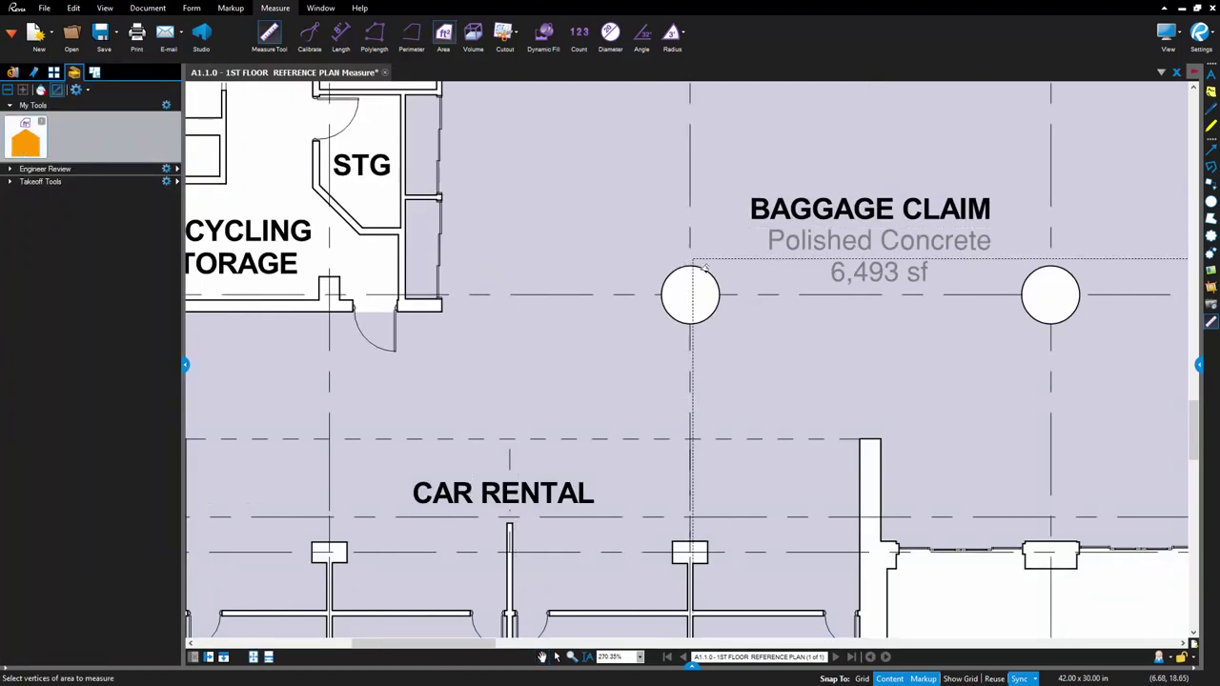
pyautogui.click(694, 297)
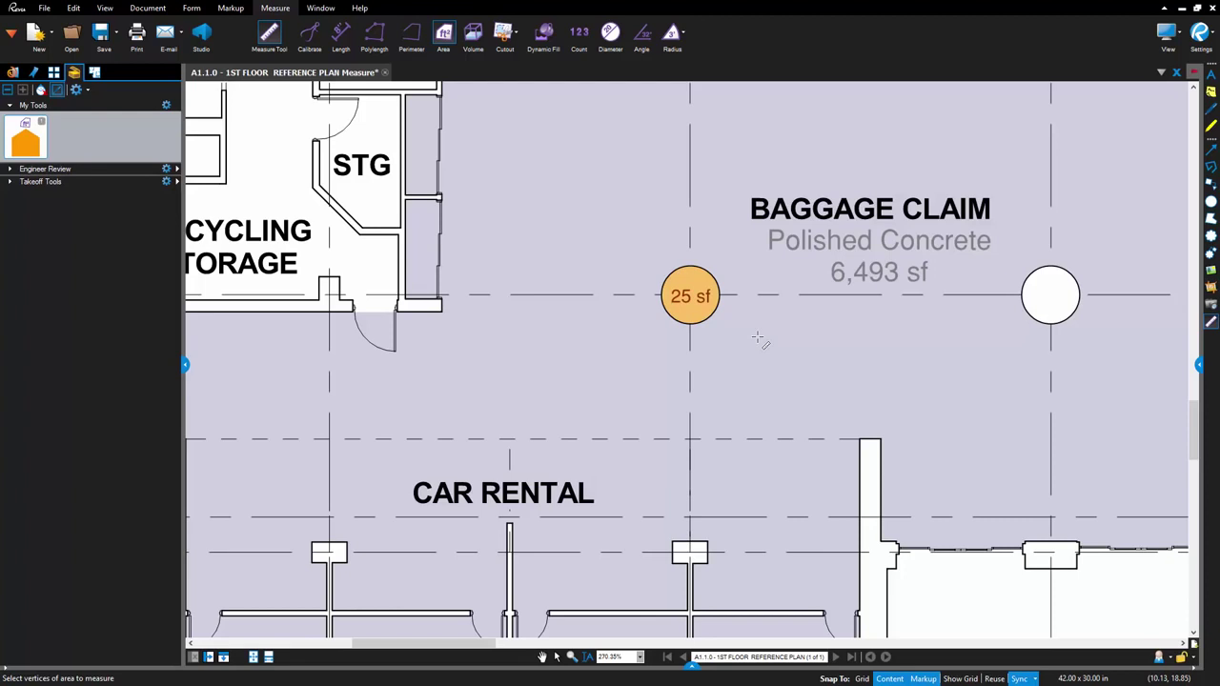
pyautogui.hotkey('ctrl', 'z')
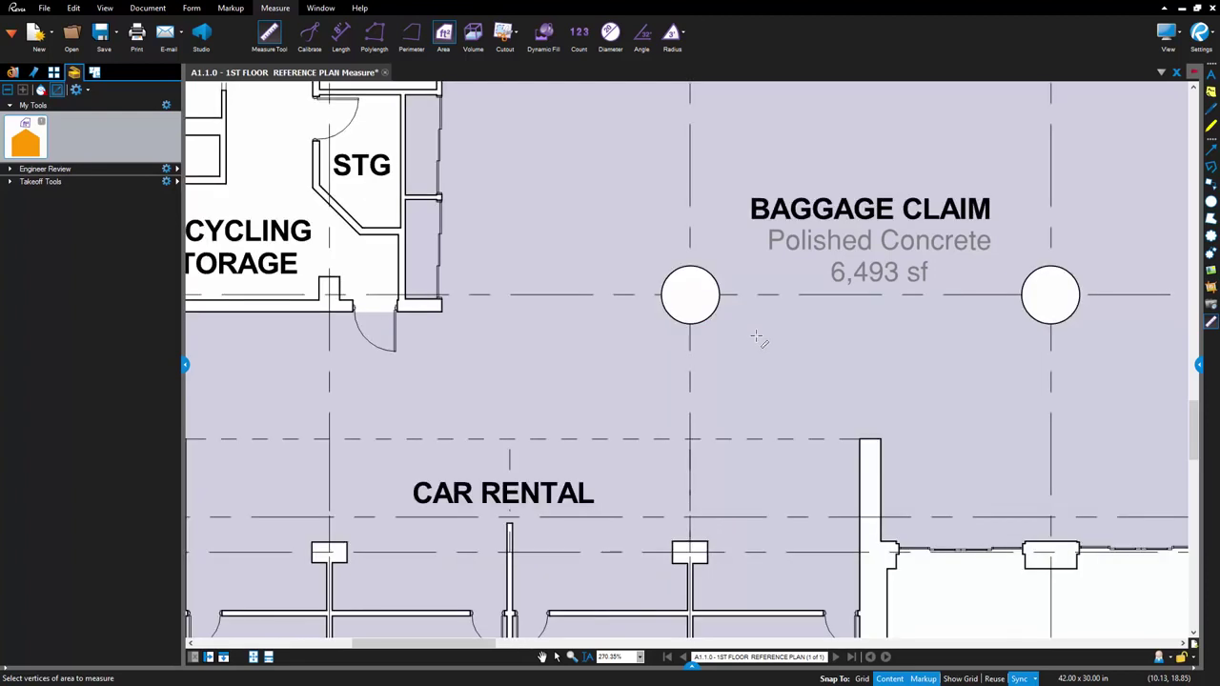
pyautogui.click(691, 295)
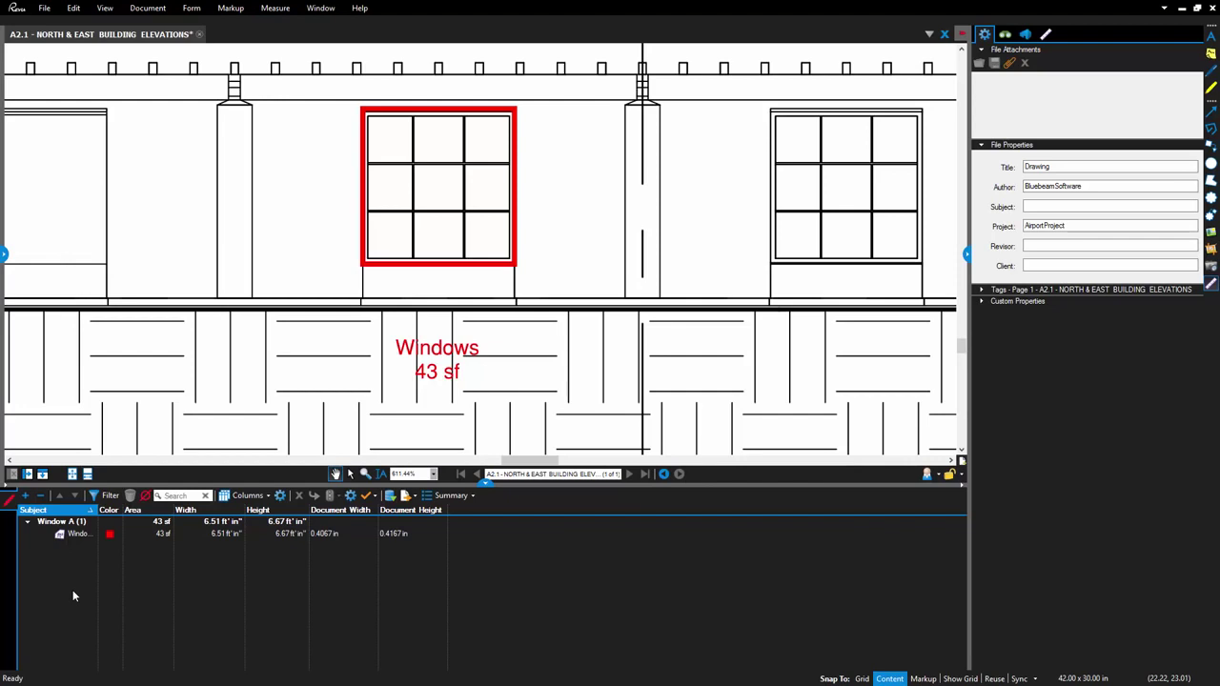
# Step: Show the window area's segment lengths, 6'-6" and 6'-8", aligned horizontally
pyautogui.click(471, 269)
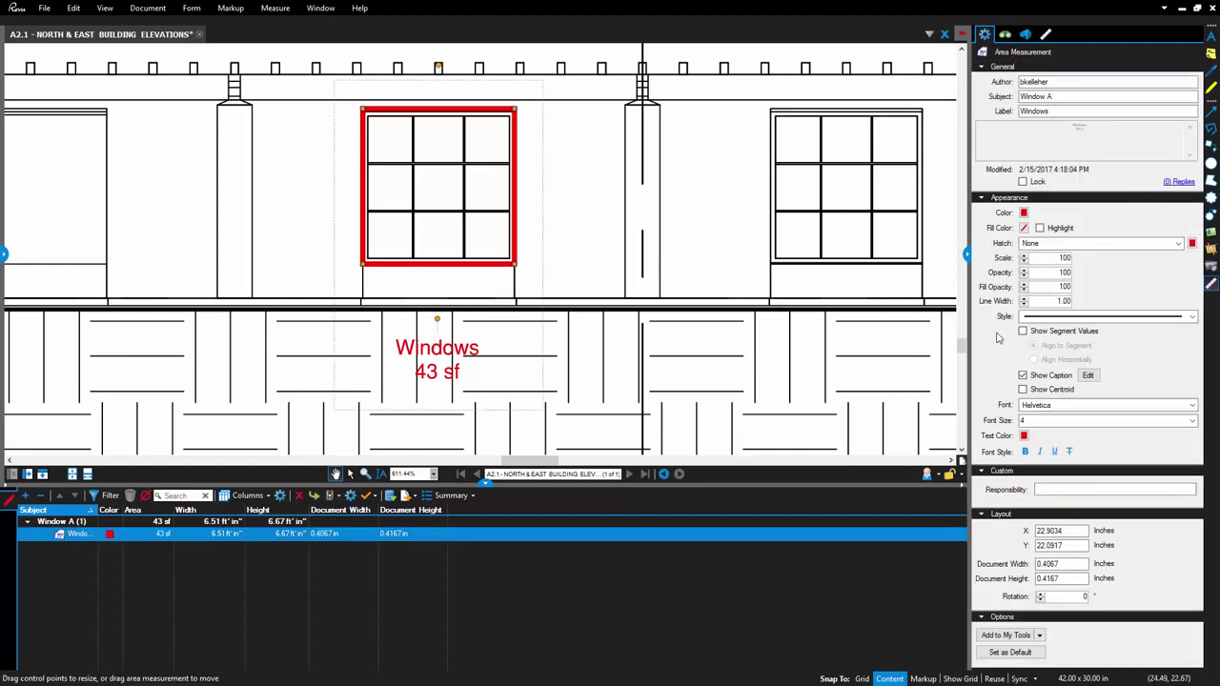
pyautogui.click(1026, 332)
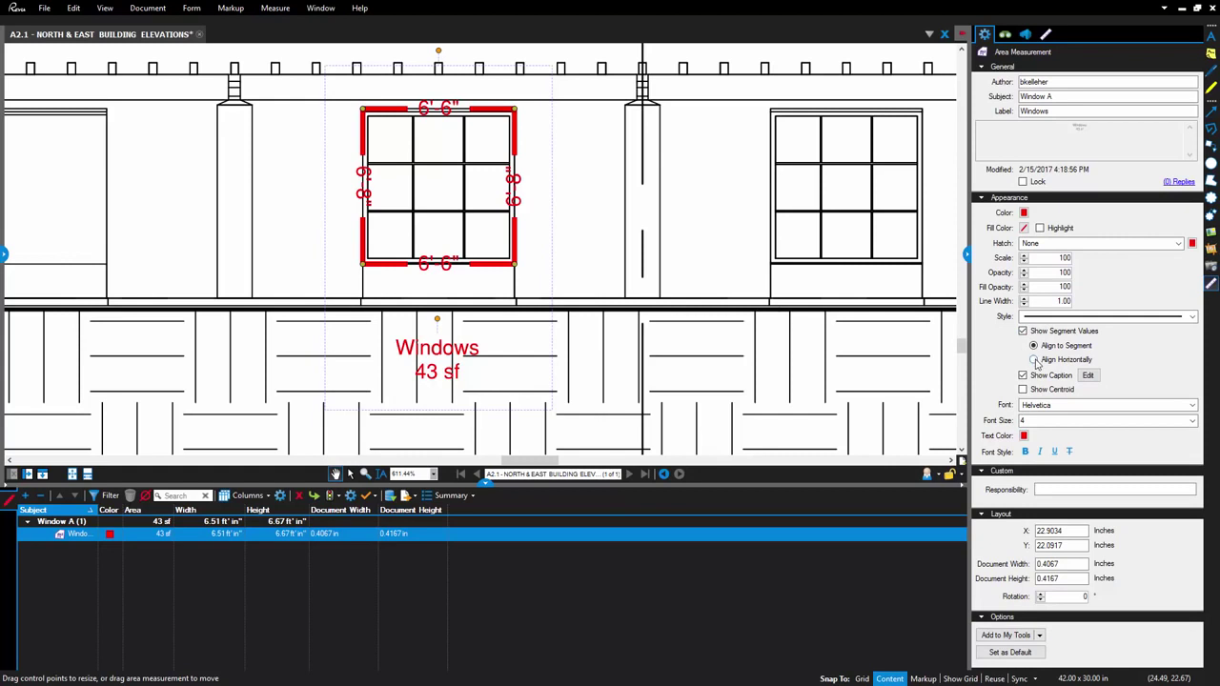
pyautogui.click(1034, 361)
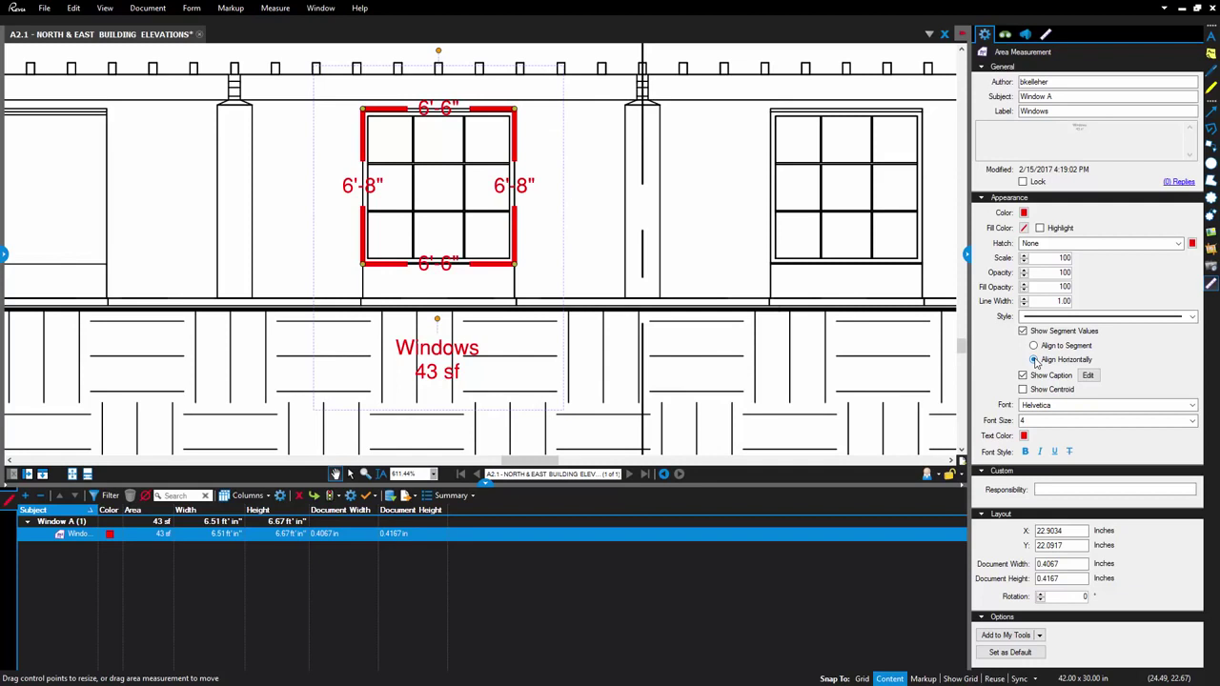
# Step: Add Width and Height fields to the Windows caption alongside the 43 sf area
pyautogui.click(1088, 375)
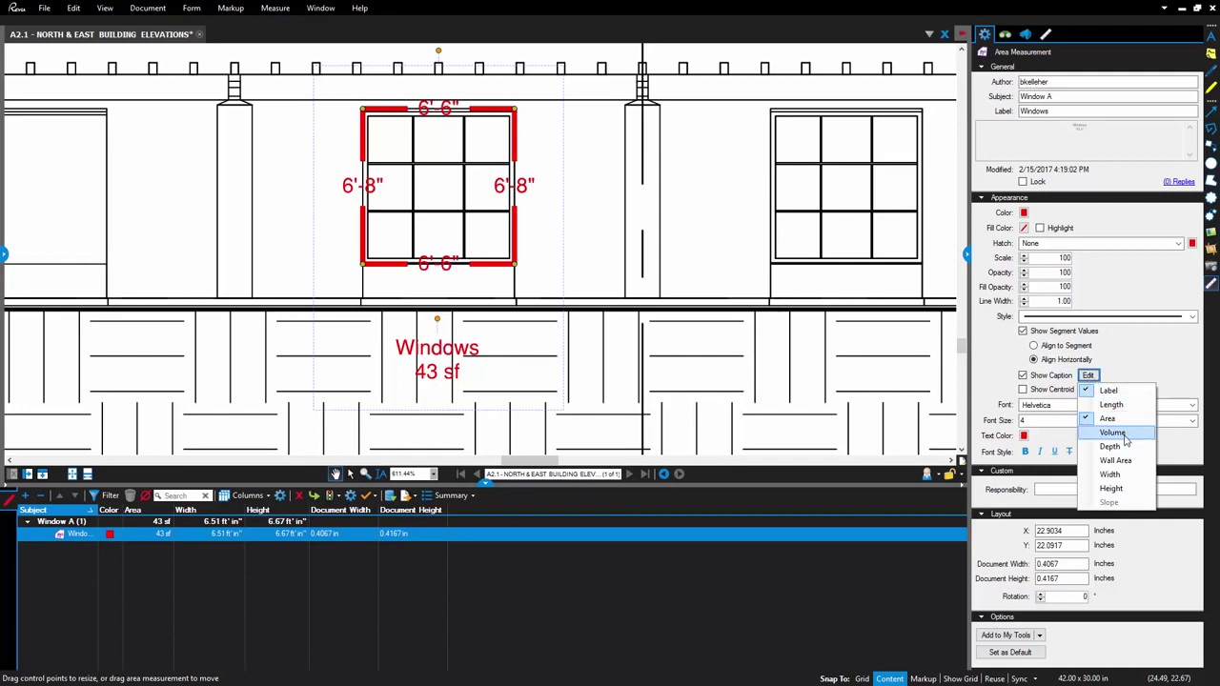
pyautogui.click(1120, 473)
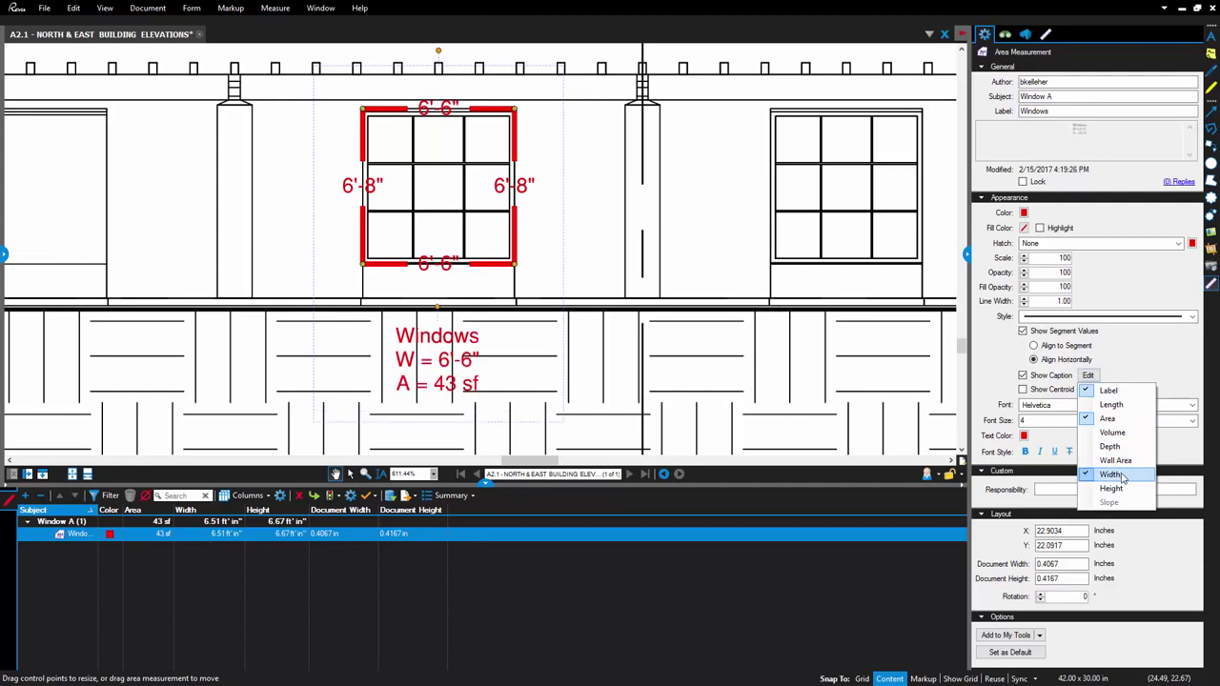
pyautogui.click(1123, 489)
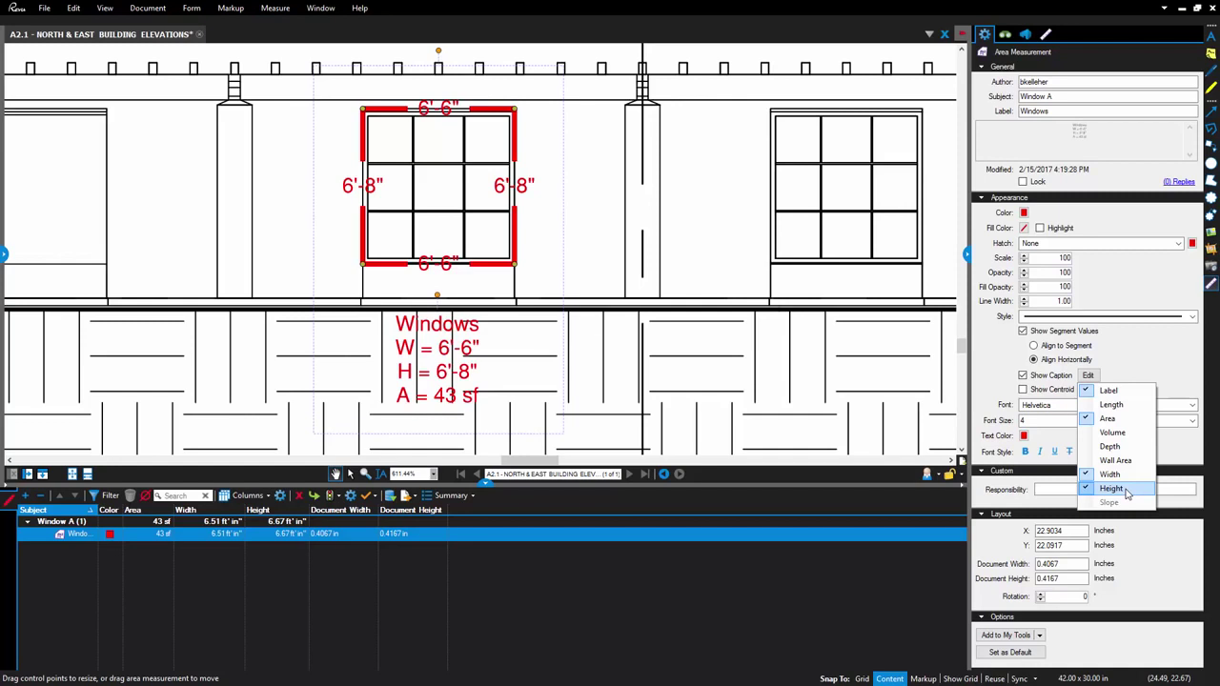
pyautogui.click(1193, 388)
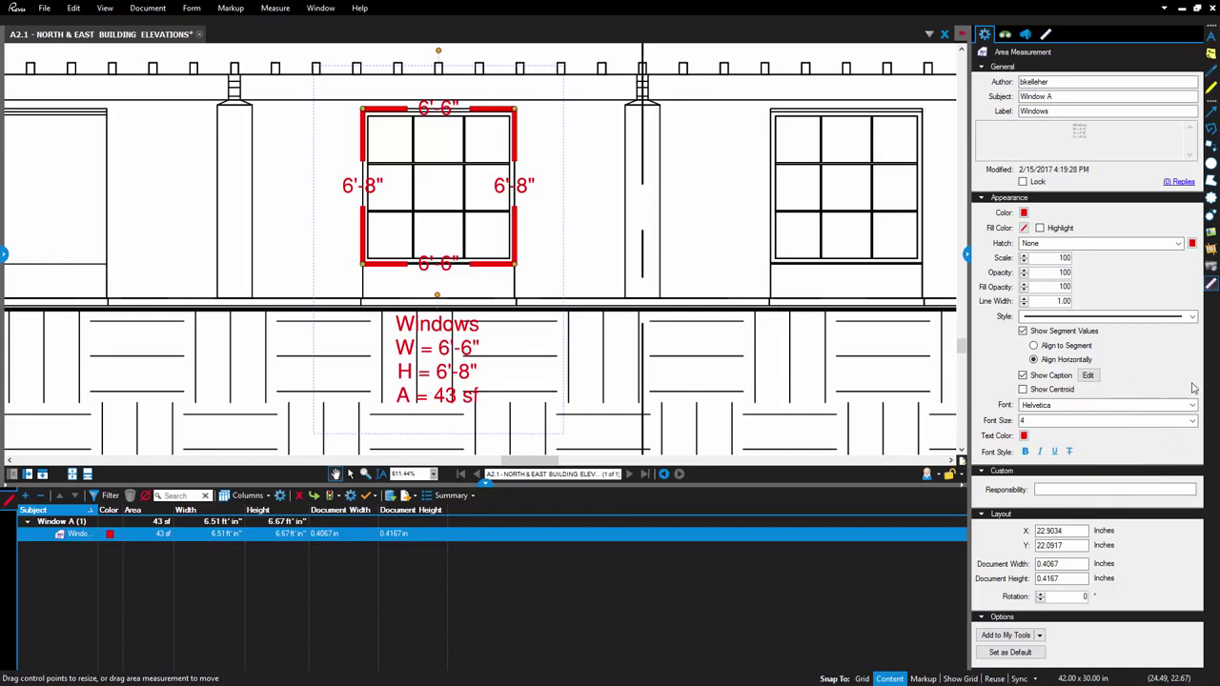